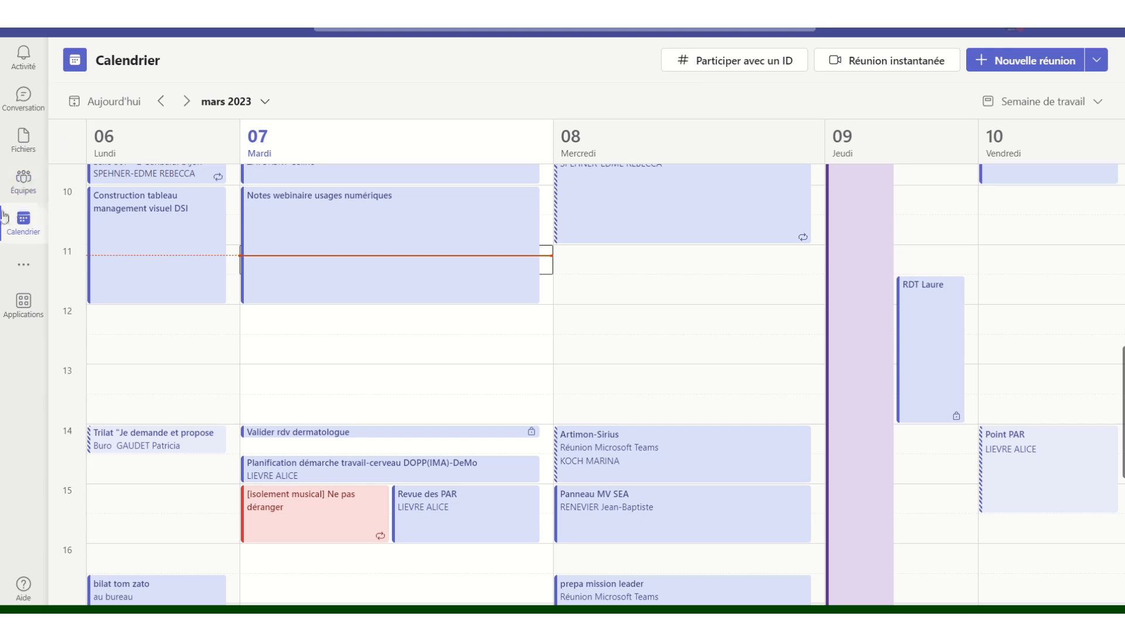
# - From Calendrier, pick Webinaire under the Nouvelle réunion dropdown to open a blank webinar form
pyautogui.click(38, 225)
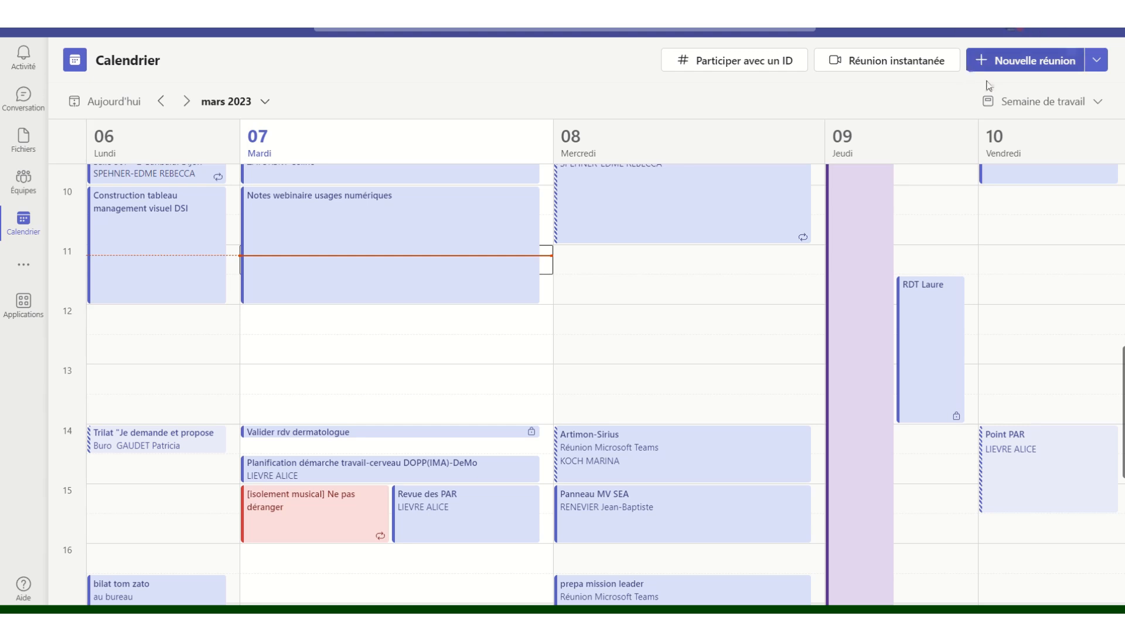
pyautogui.click(1100, 64)
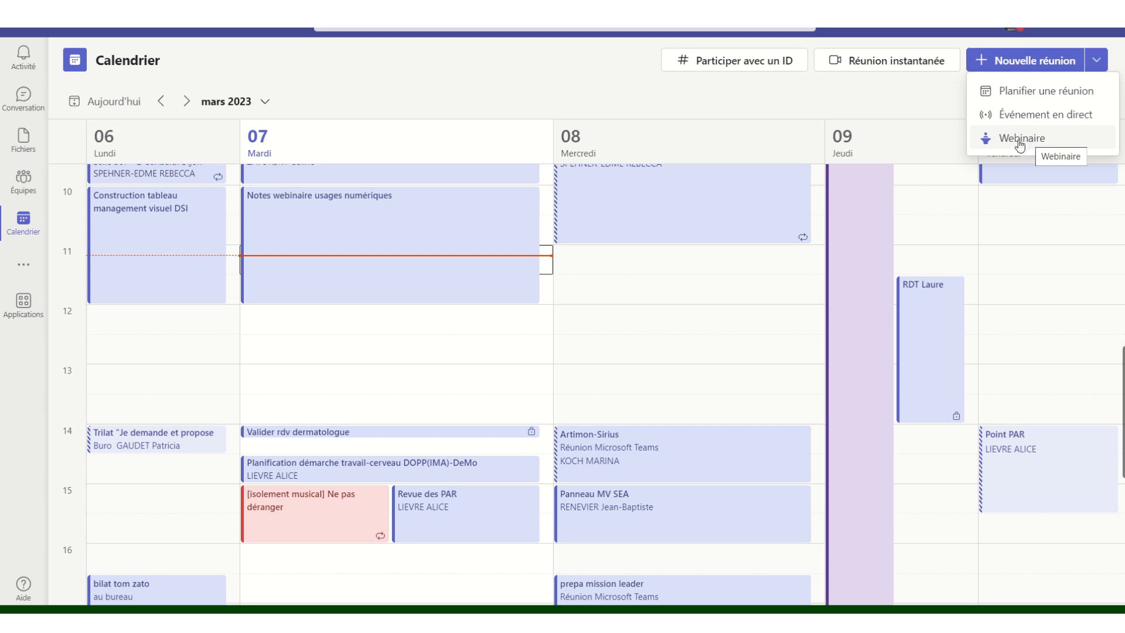
pyautogui.click(1020, 140)
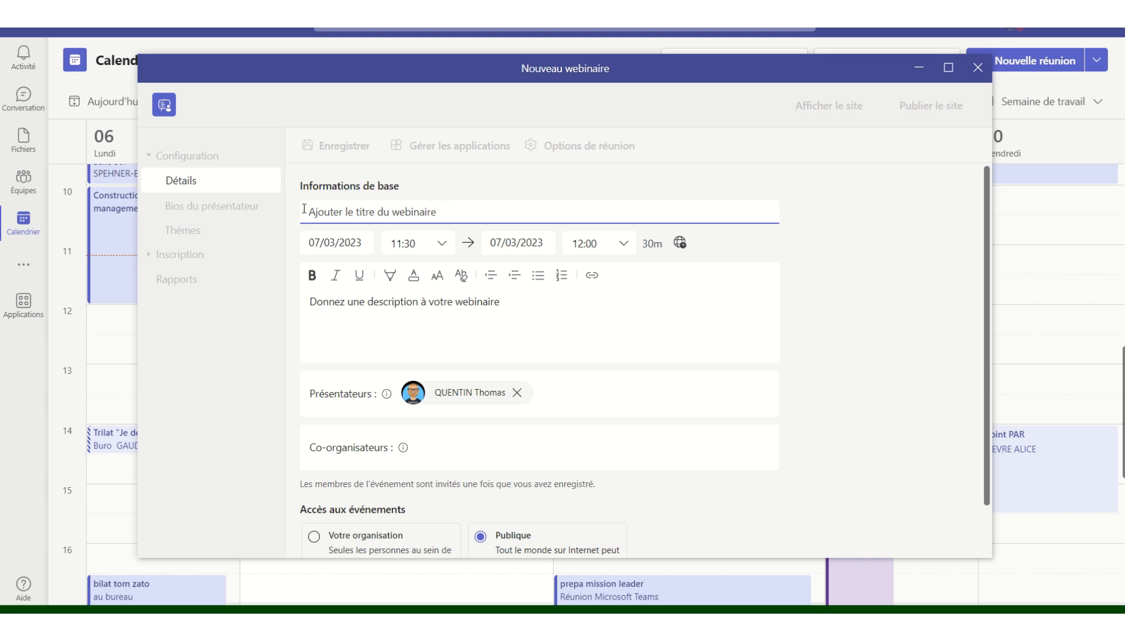
# - Title the webinar 'webinaire tuto'
pyautogui.write('webinai')
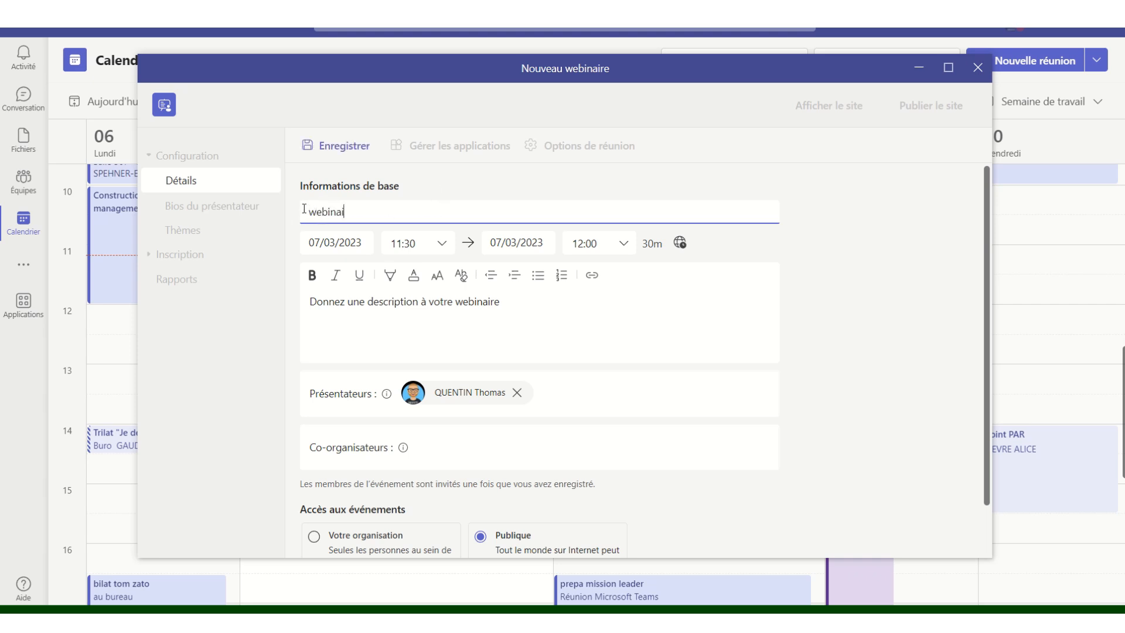
pyautogui.write('re test')
pyautogui.press('BackSpace')
pyautogui.write('uto')
# - Schedule the webinar on 07/03/2023 from 12:00 to 14:00
pyautogui.click(442, 245)
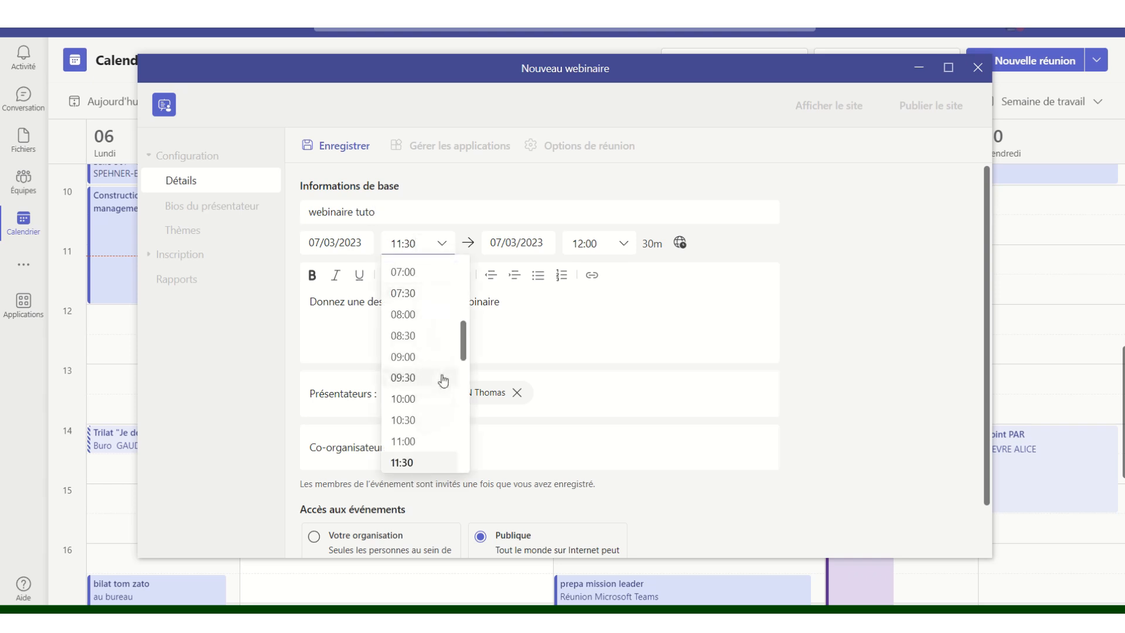
pyautogui.scroll(-1, 423, 402)
pyautogui.click(418, 458)
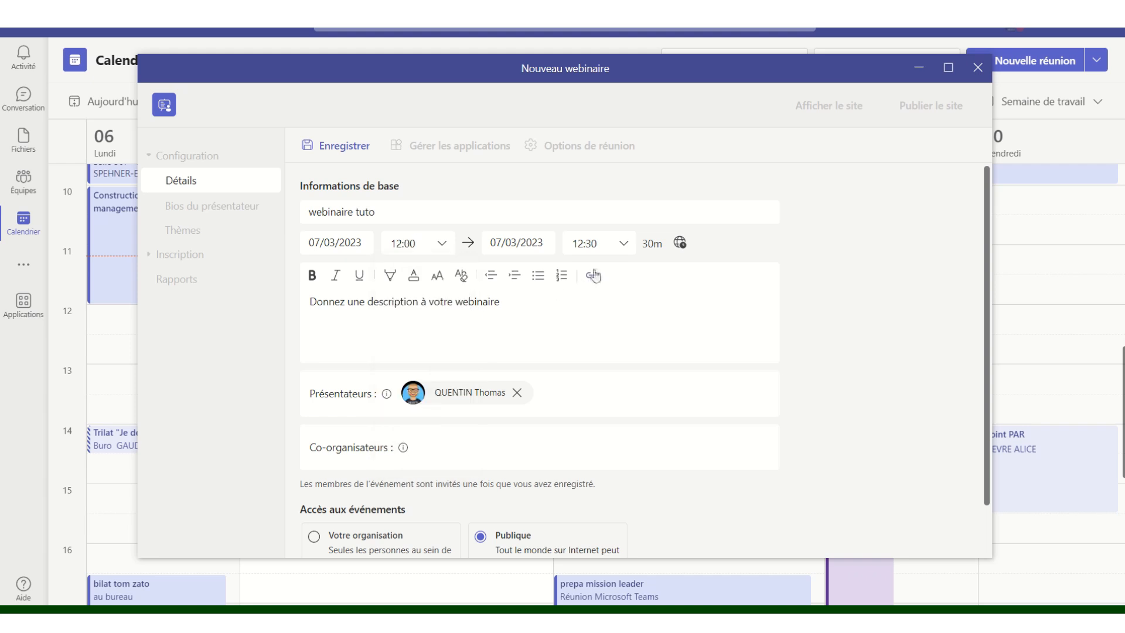
pyautogui.click(624, 248)
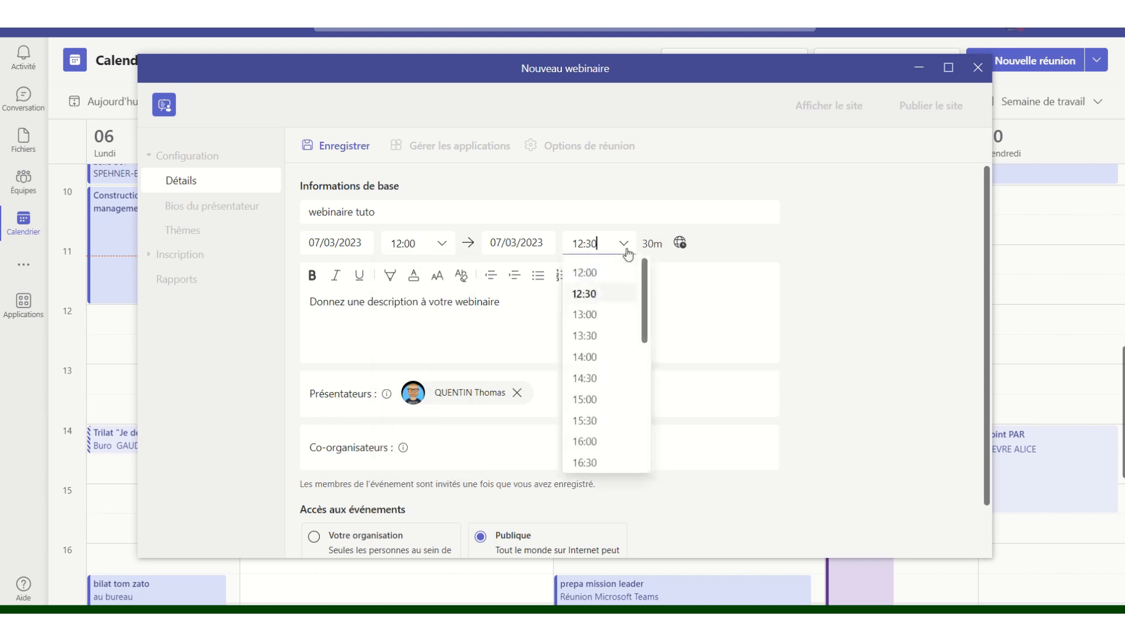
pyautogui.click(595, 358)
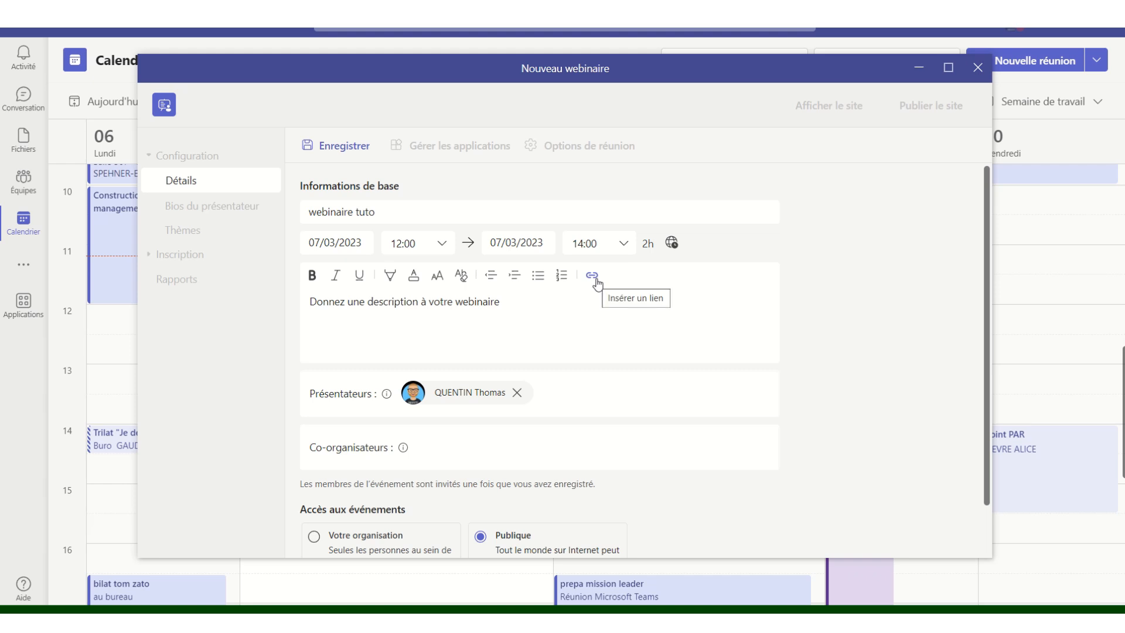
# - Enter 'Description du webinaire' as the description, review presenter and access options, and save the draft
pyautogui.click(507, 302)
pyautogui.write('Desc')
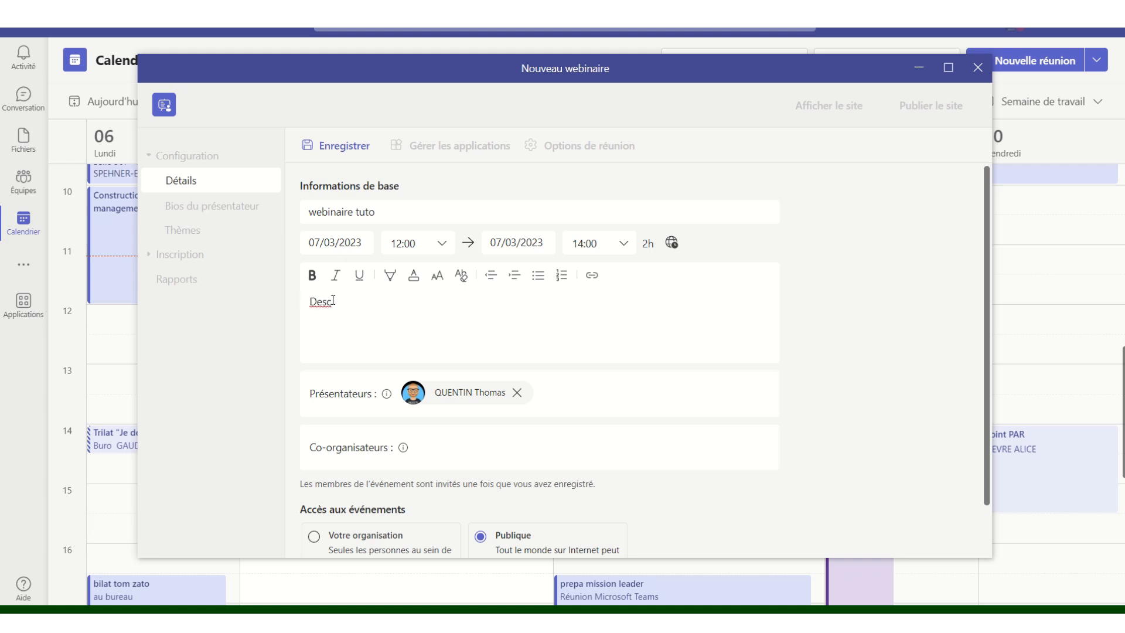
pyautogui.write('ription du webinaire')
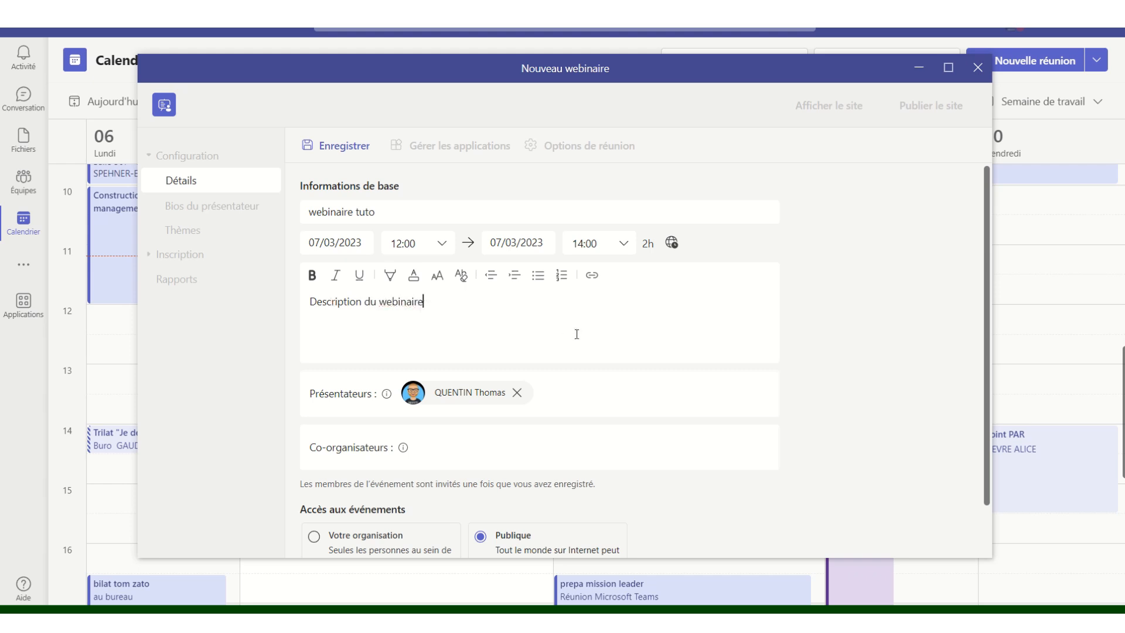
pyautogui.scroll(-1, 576, 334)
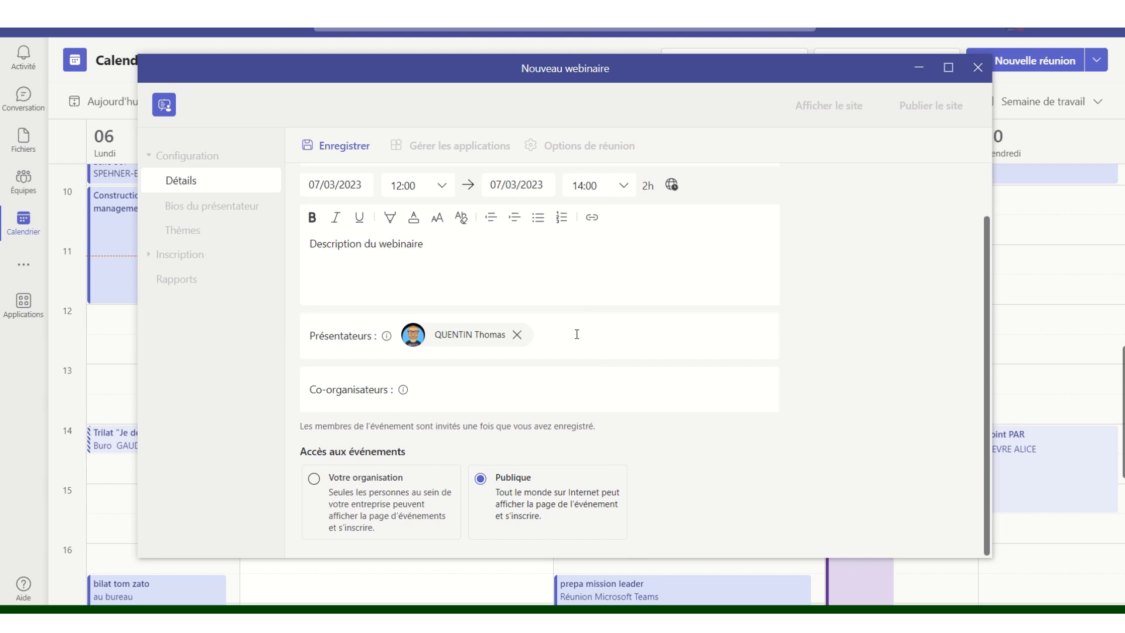
pyautogui.moveTo(385, 342)
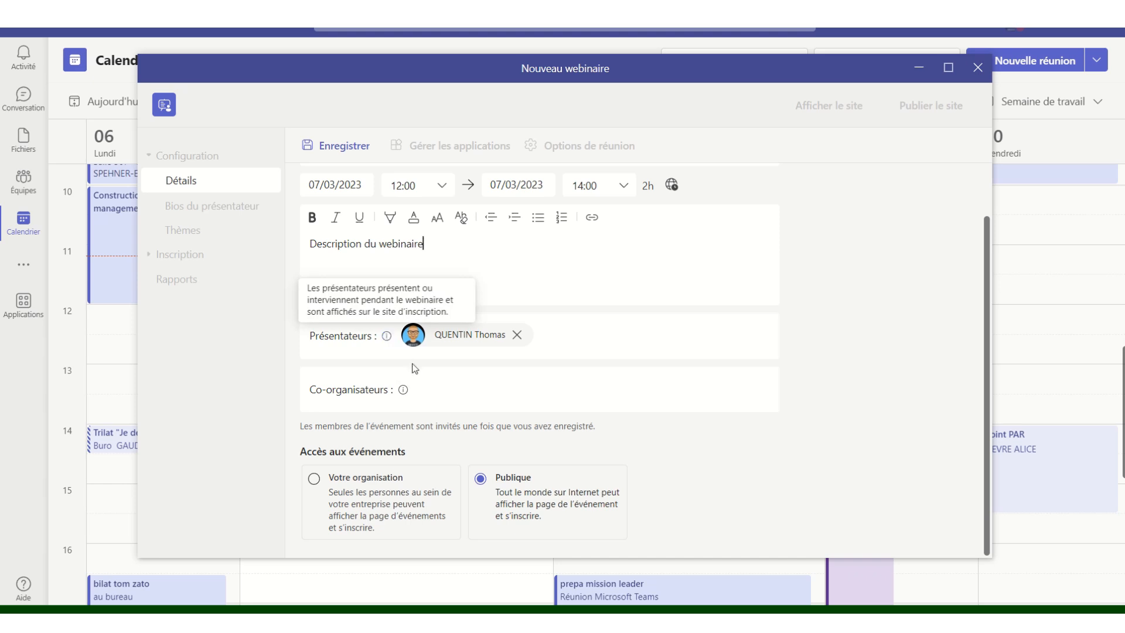
pyautogui.moveTo(402, 392)
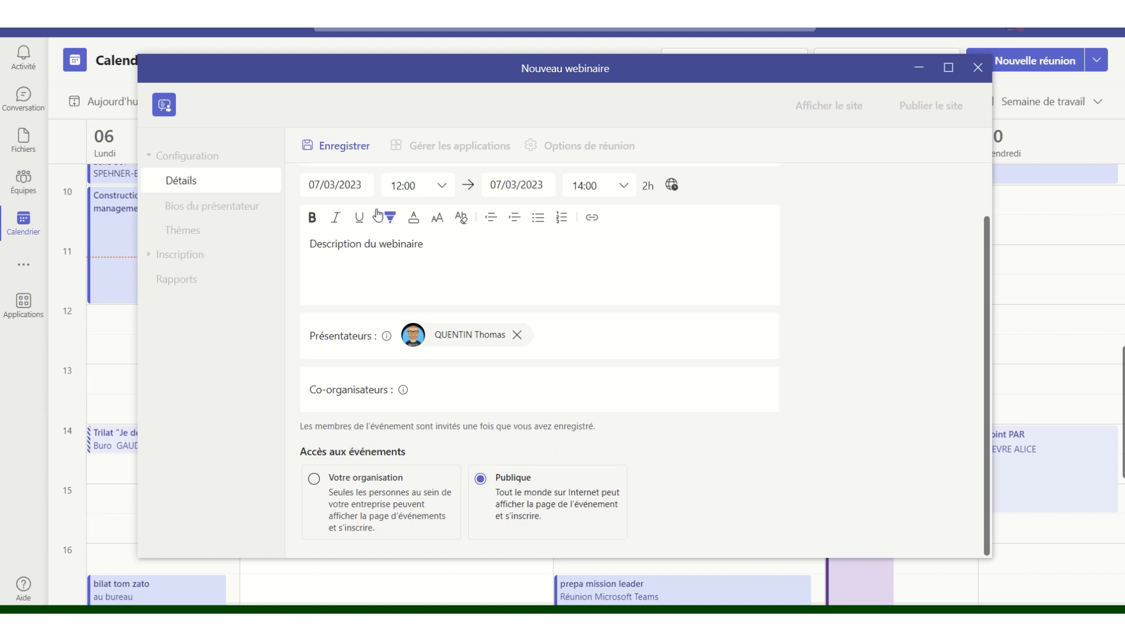
pyautogui.click(337, 147)
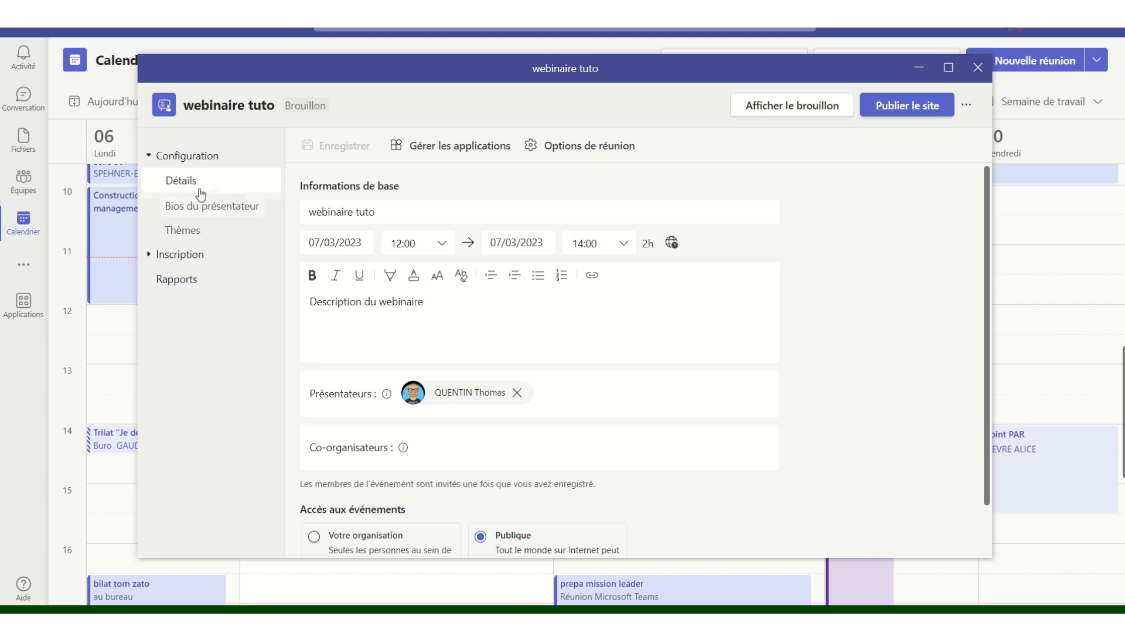
# - Look over the presenter's bio without changing it, then go to the Thèmes settings
pyautogui.click(200, 208)
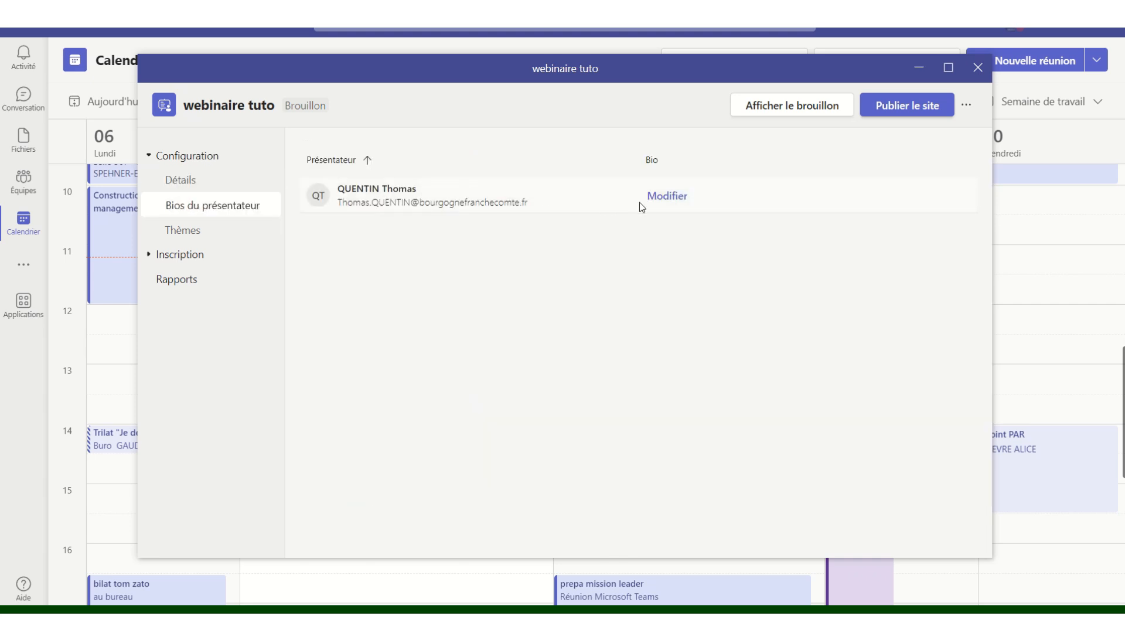
pyautogui.click(667, 202)
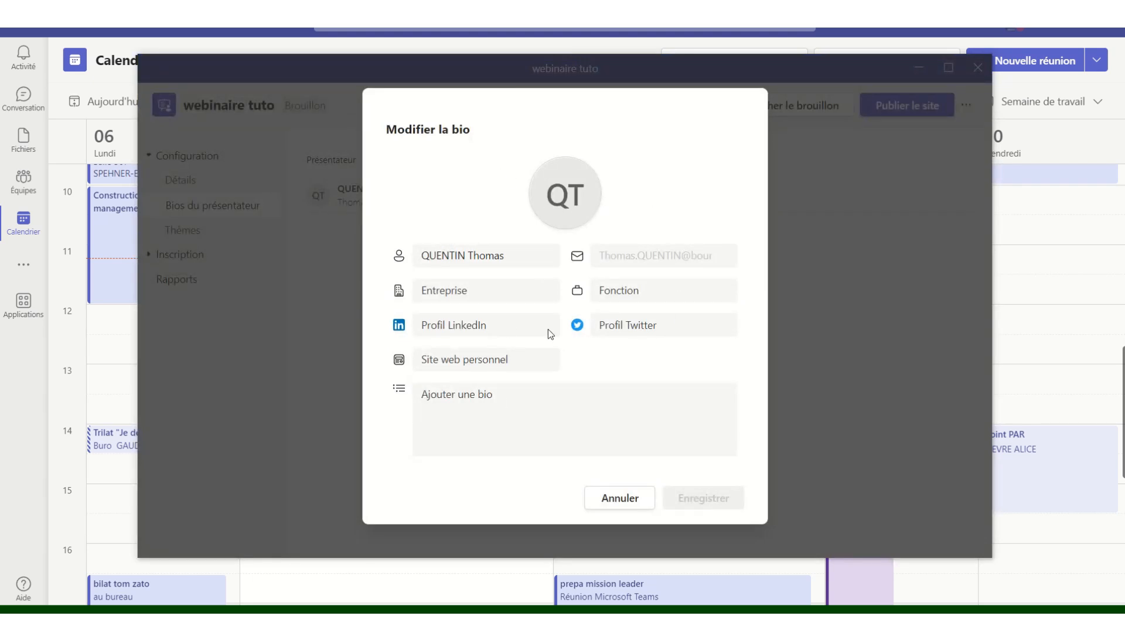
pyautogui.click(618, 499)
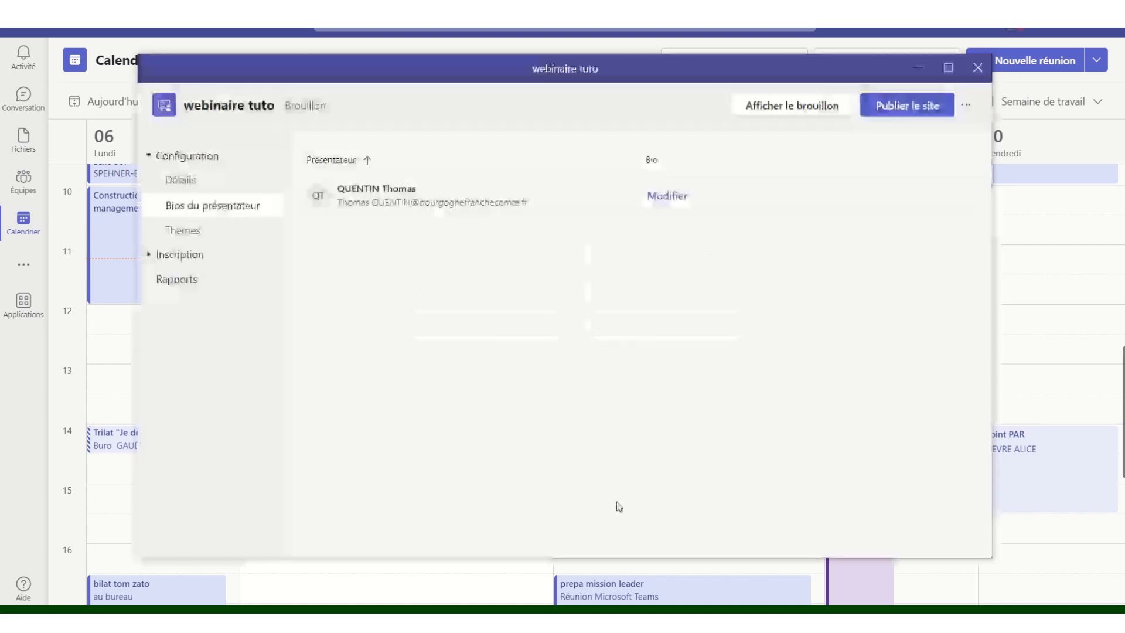
pyautogui.click(181, 231)
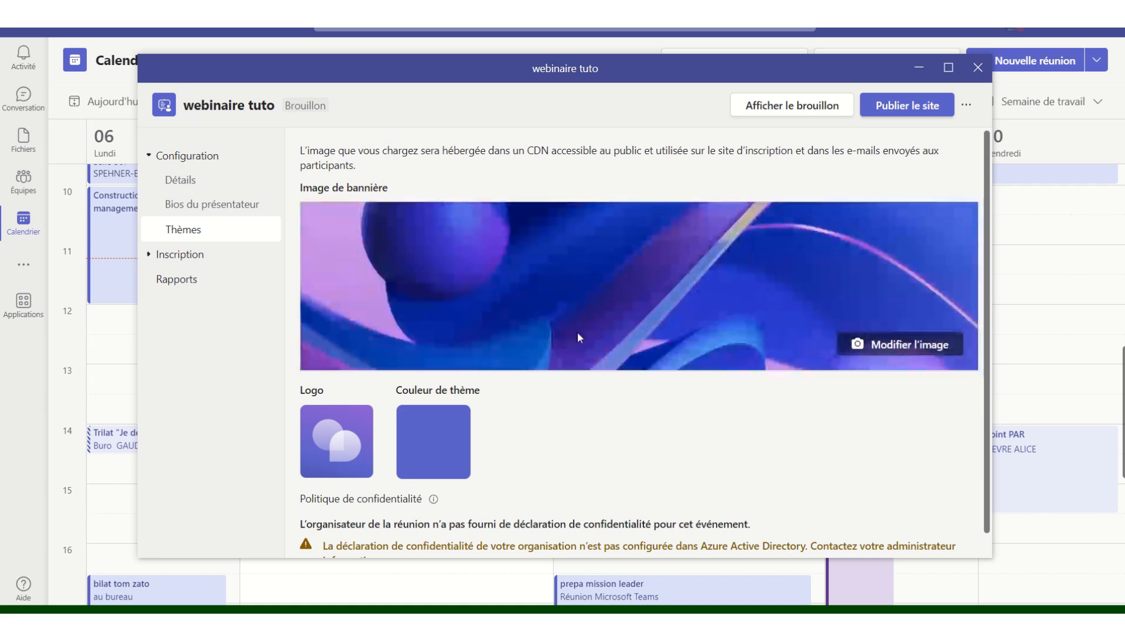
# - Leave the banner image unchanged and open Inscription > Configuration, showing capacity 1000
pyautogui.click(879, 346)
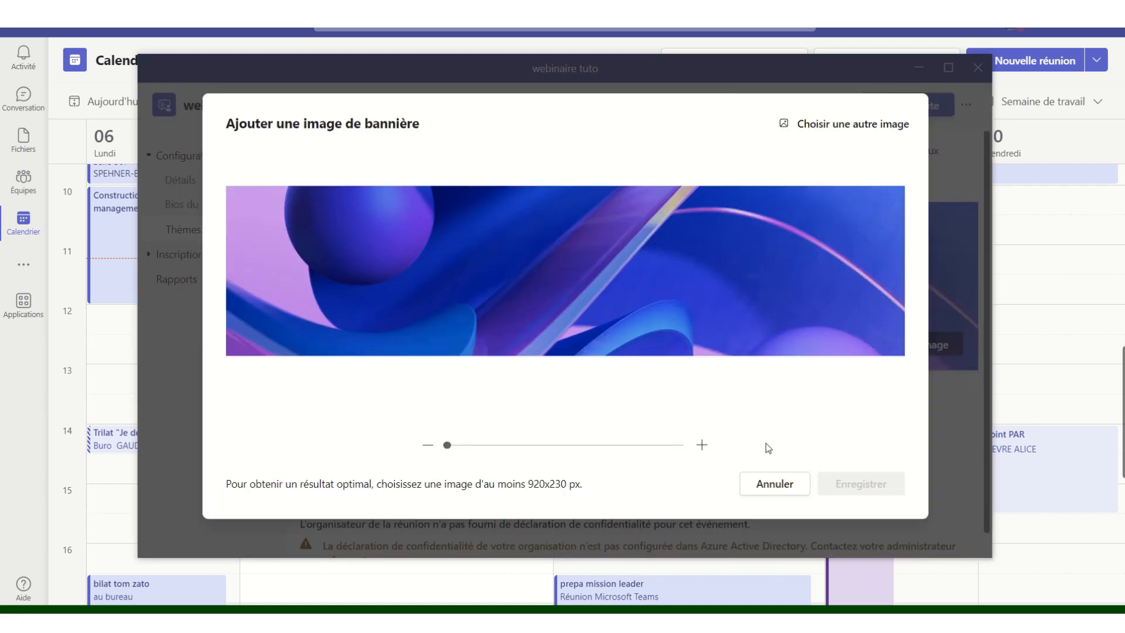
pyautogui.click(786, 494)
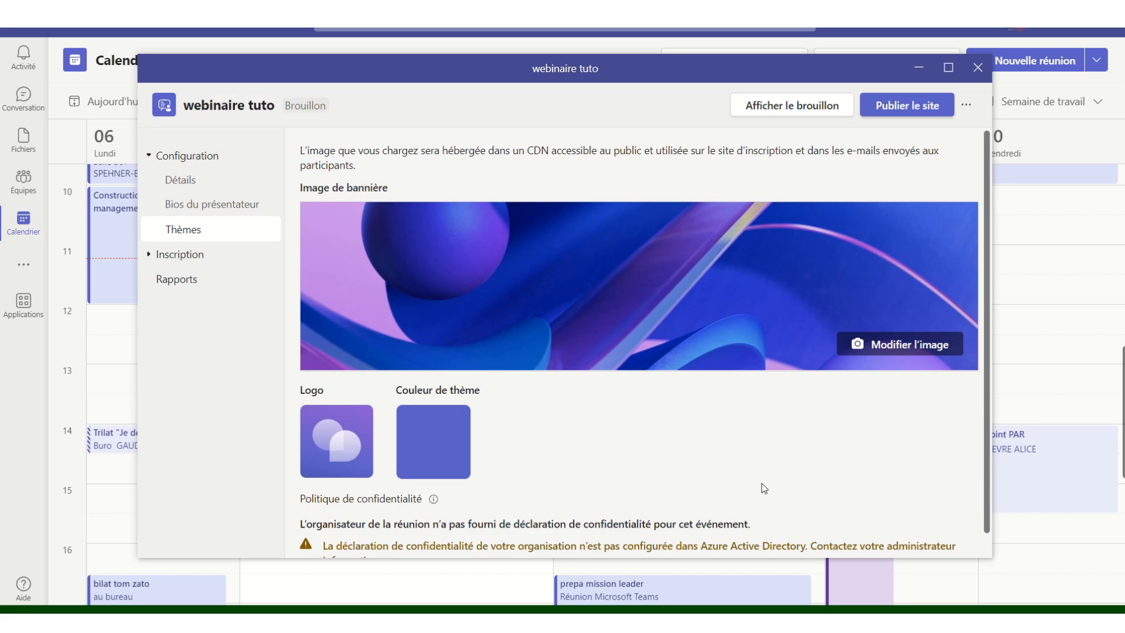
pyautogui.scroll(-1, 557, 429)
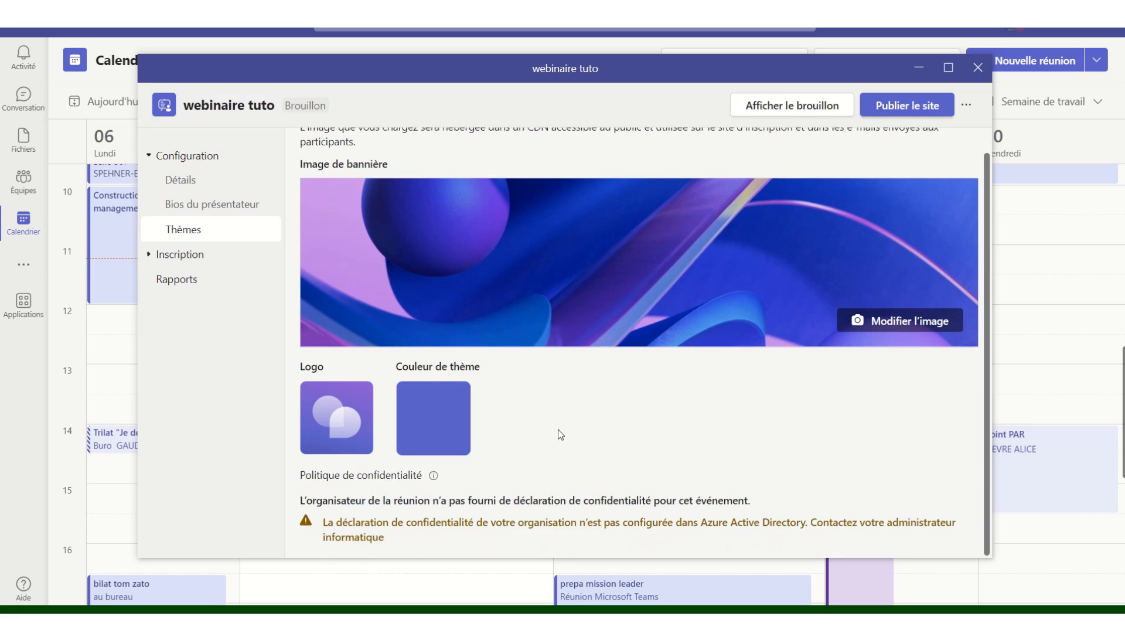
pyautogui.click(198, 256)
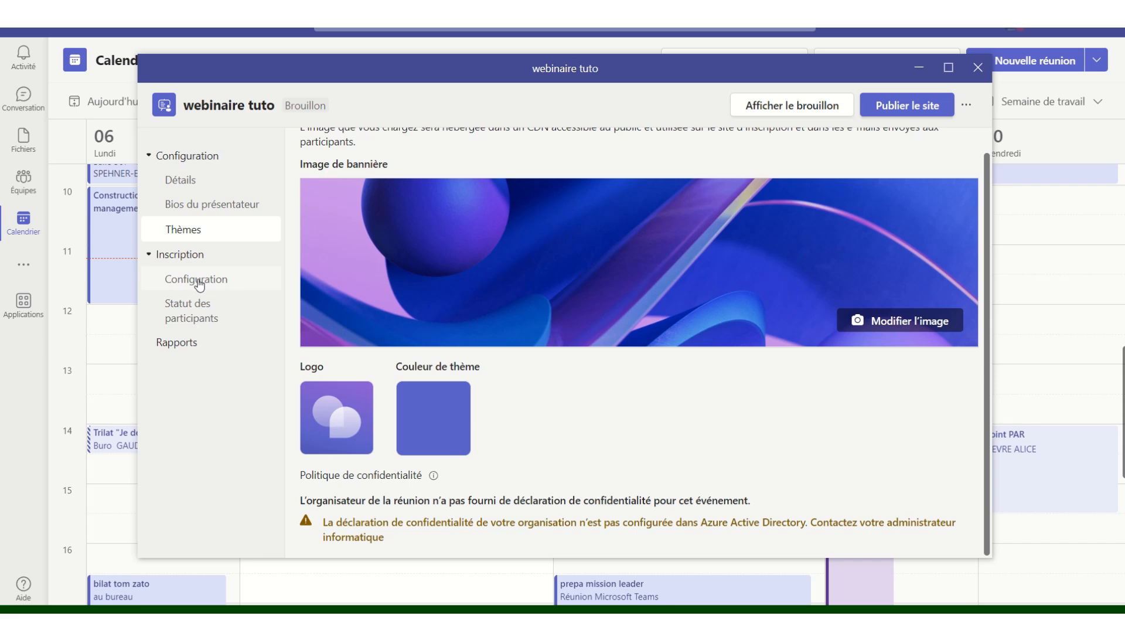
pyautogui.click(197, 284)
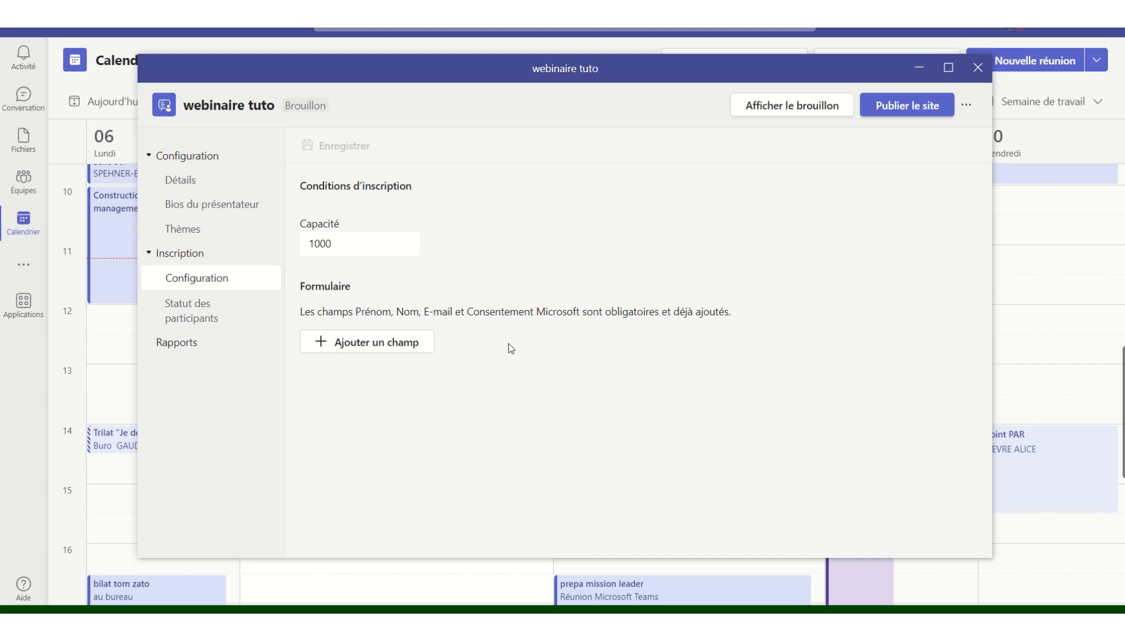
# - Browse the add-field list, participant status and reports pages, then return to registration configuration
pyautogui.click(389, 353)
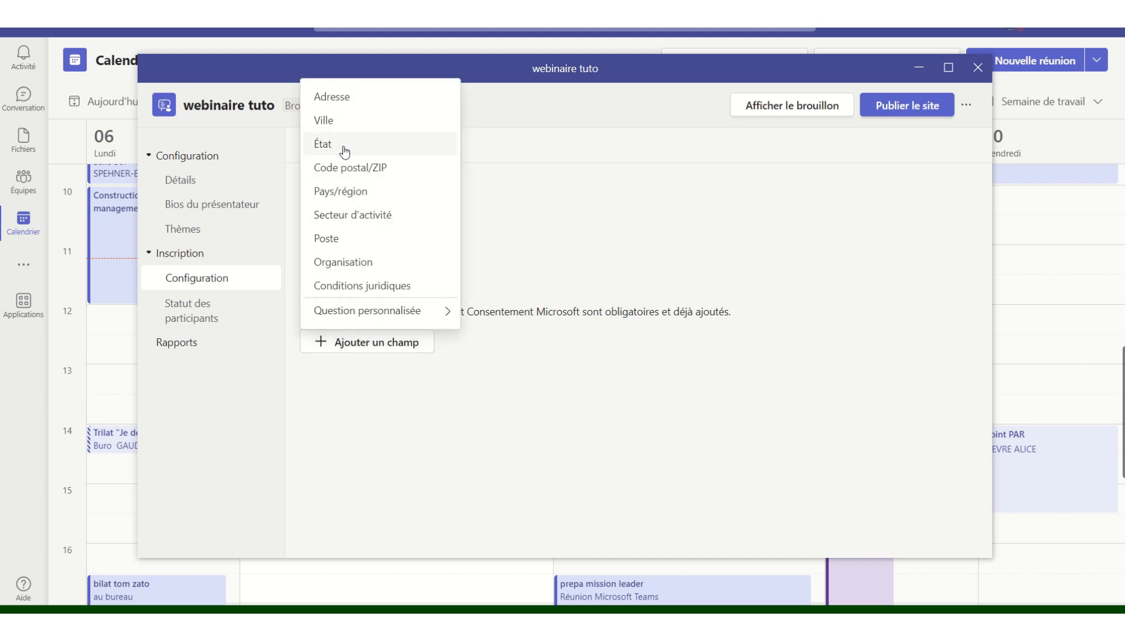
pyautogui.click(449, 315)
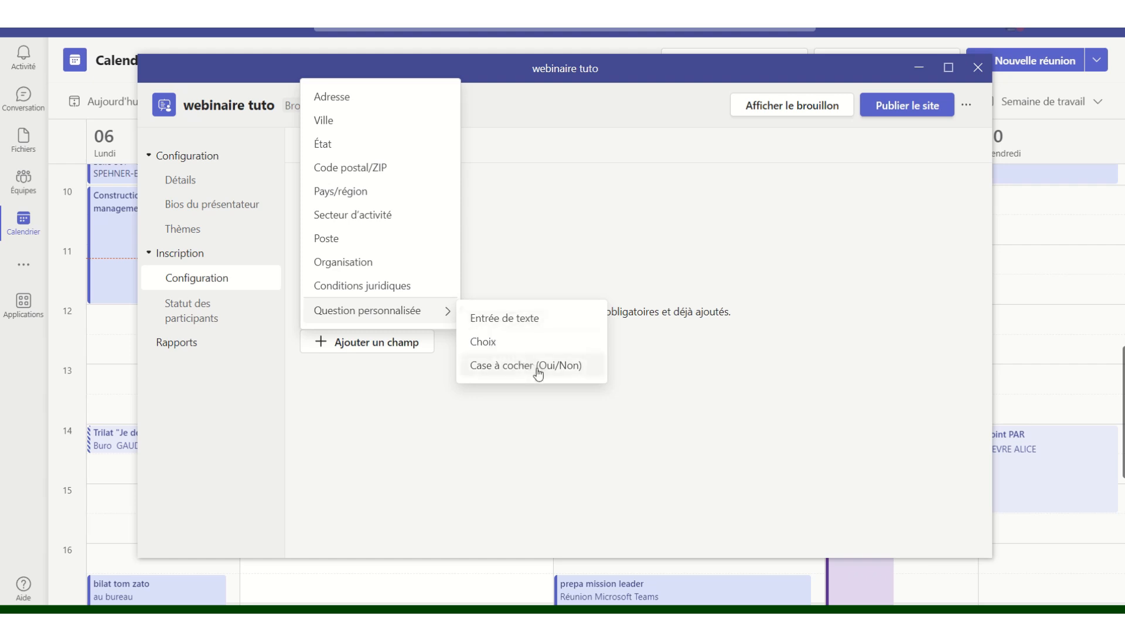
pyautogui.click(665, 226)
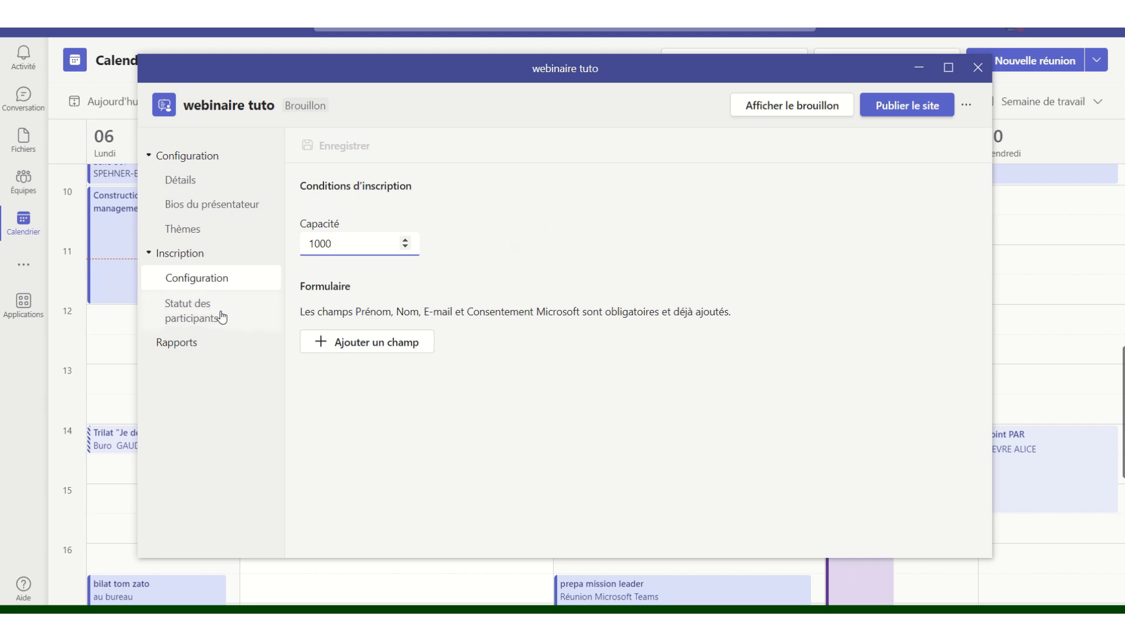
pyautogui.click(194, 319)
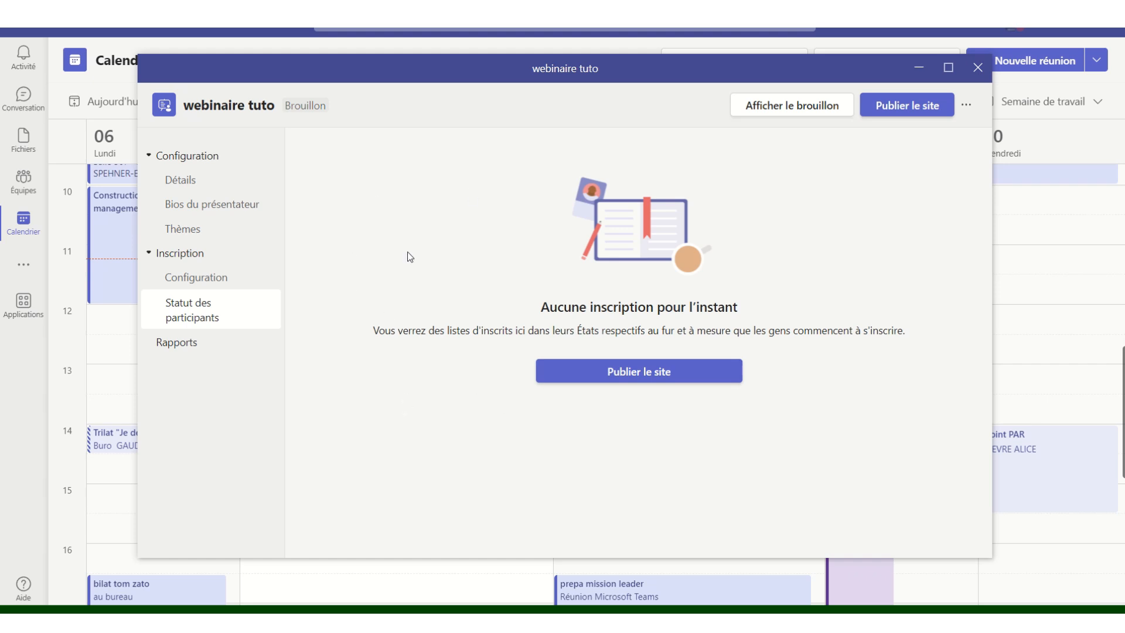
pyautogui.click(183, 346)
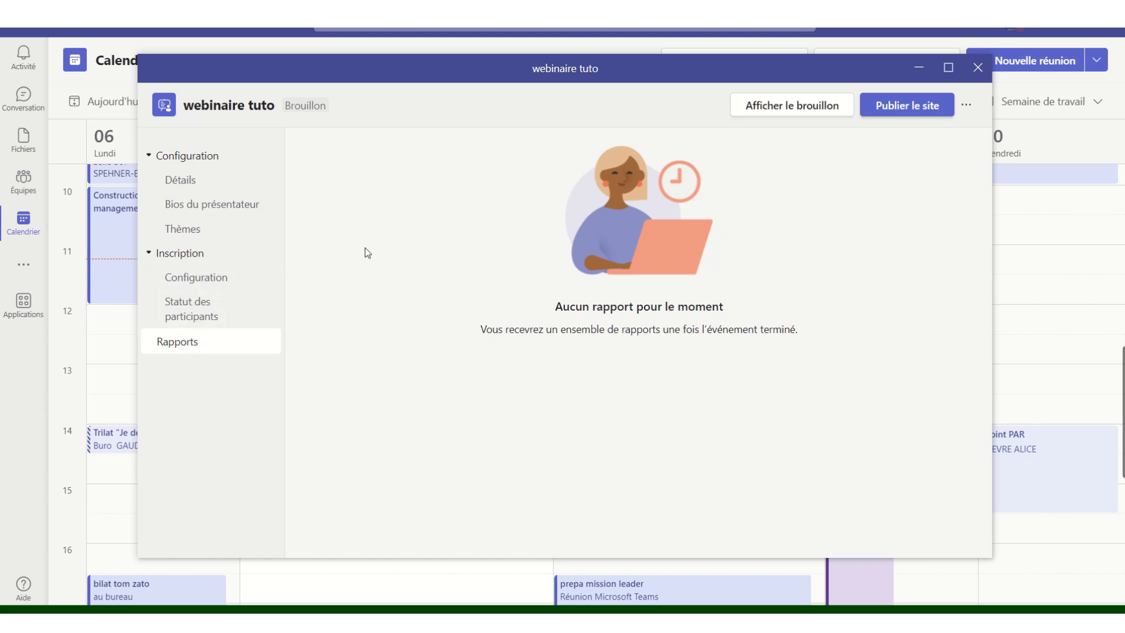
pyautogui.click(193, 279)
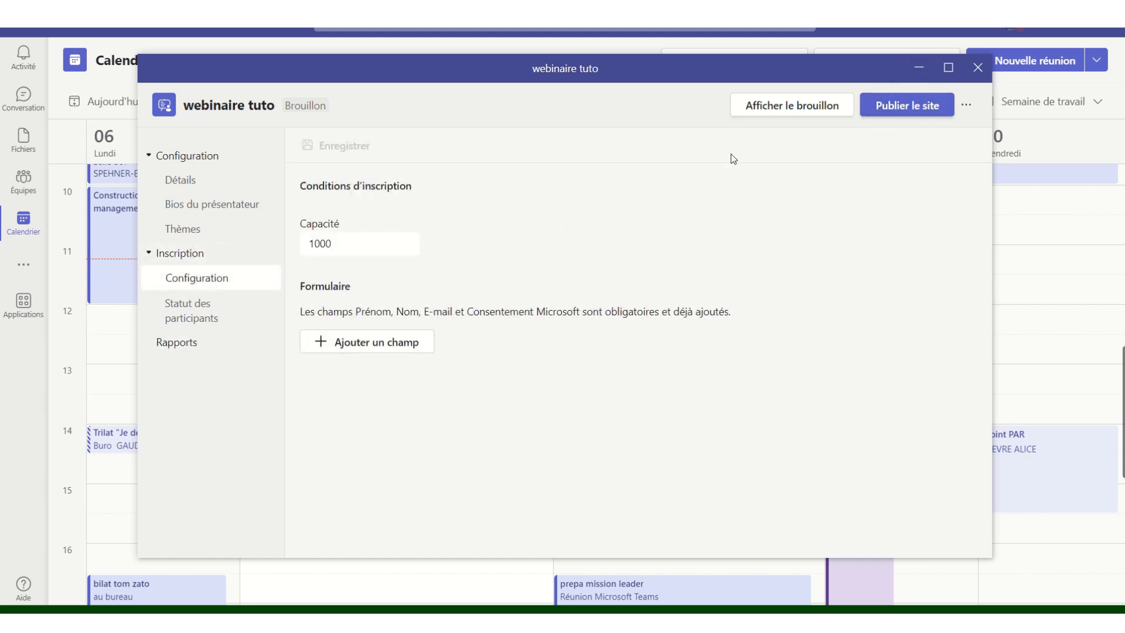
# - Add a required Ville field to the registration form and preview the draft event page
pyautogui.click(377, 342)
pyautogui.click(357, 129)
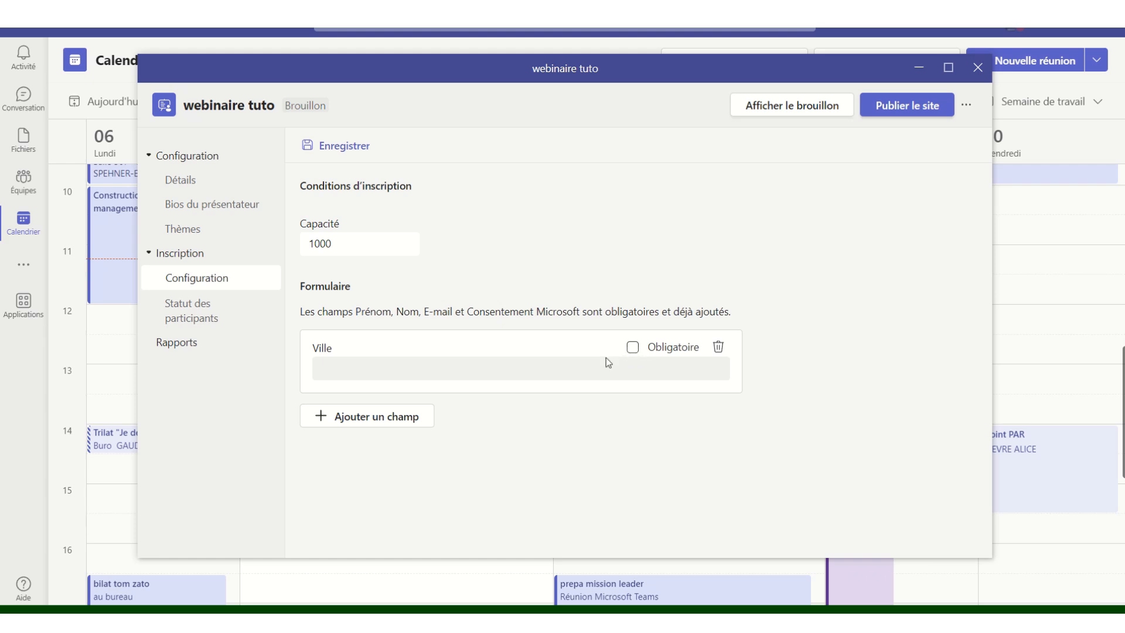
pyautogui.click(632, 348)
pyautogui.click(796, 110)
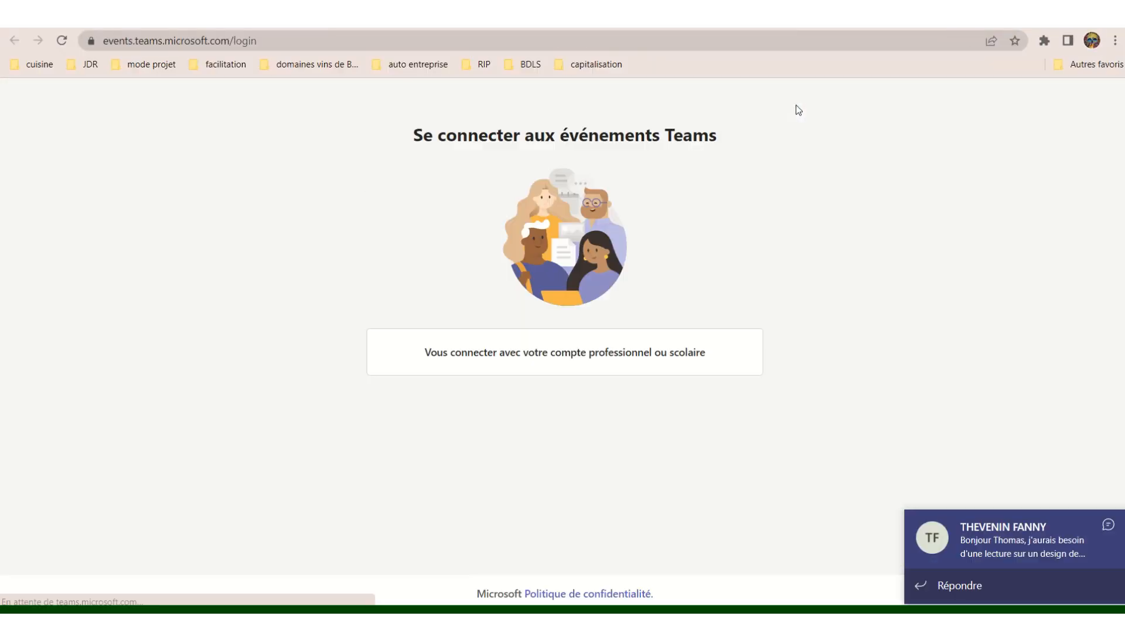
# - Sign in with the work account, review the draft event page, and switch back to the Teams calendar
pyautogui.click(1108, 524)
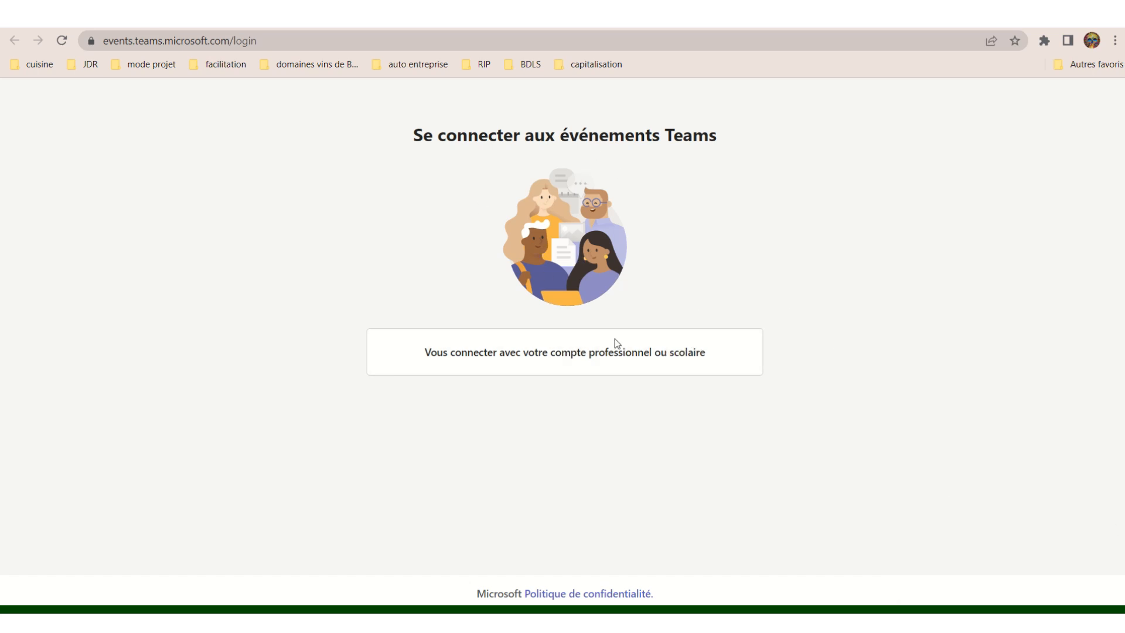
pyautogui.click(573, 355)
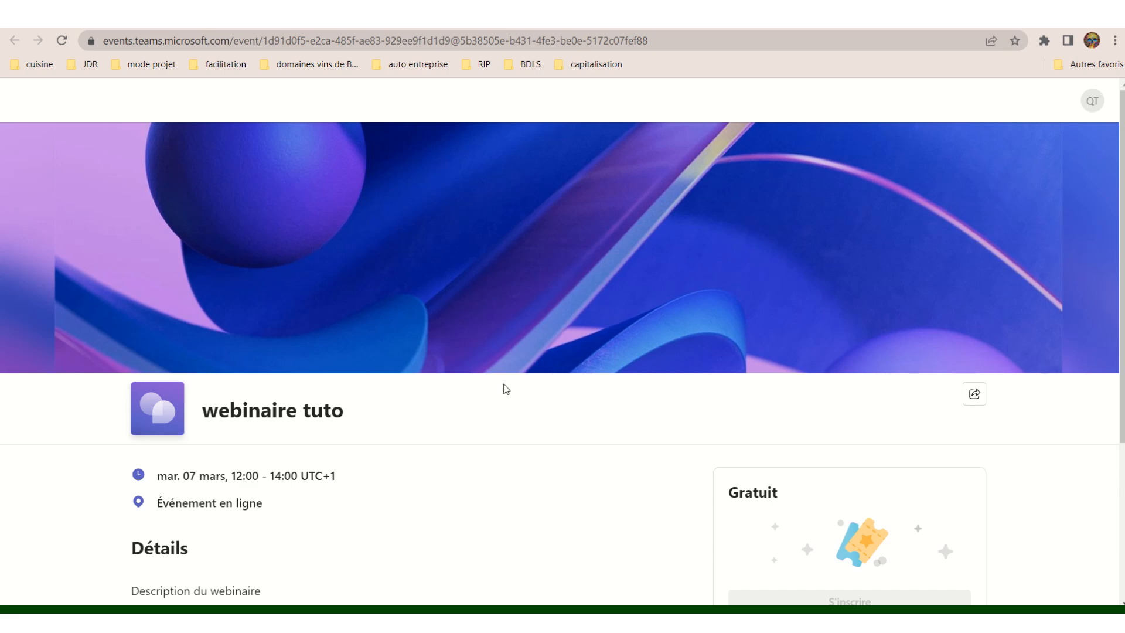
pyautogui.scroll(-3, 499, 409)
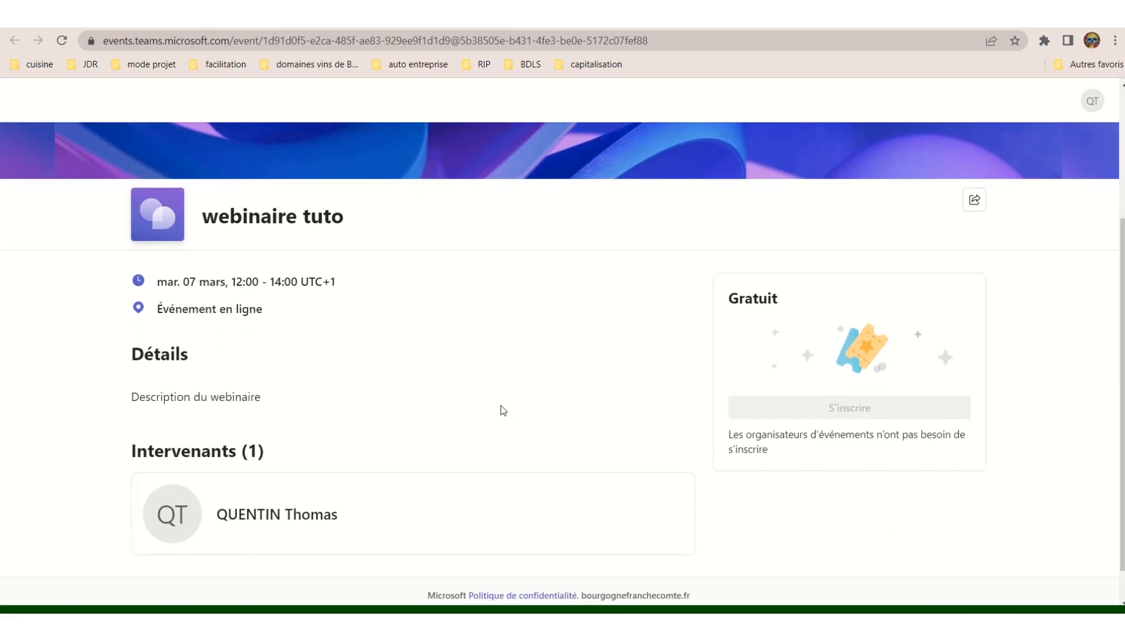
pyautogui.scroll(-1, 497, 334)
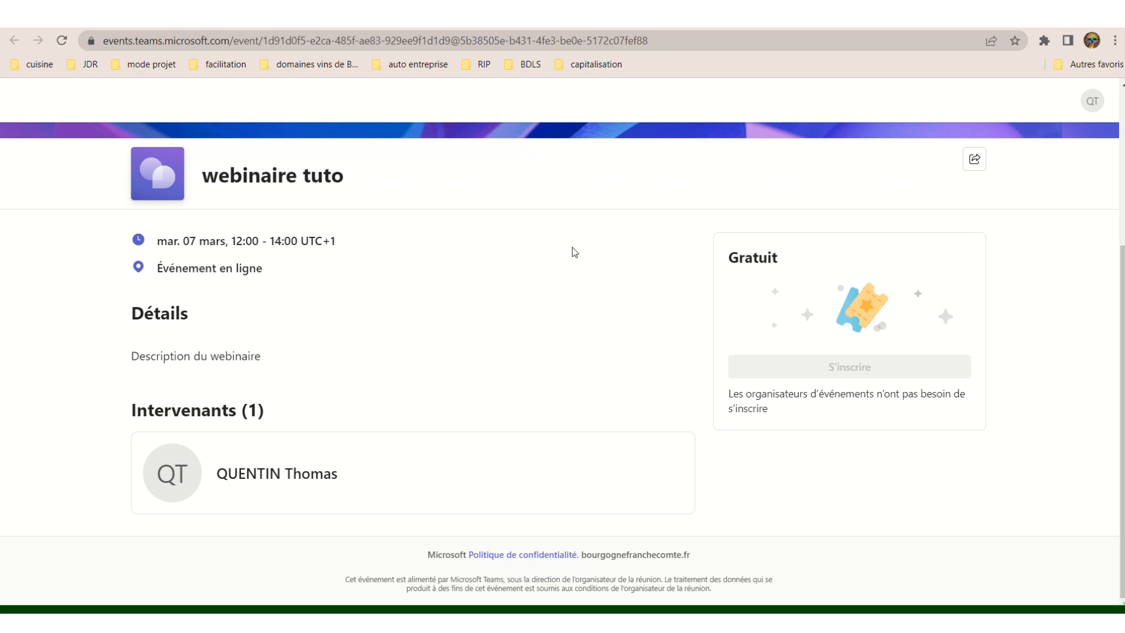
pyautogui.scroll(4, 573, 252)
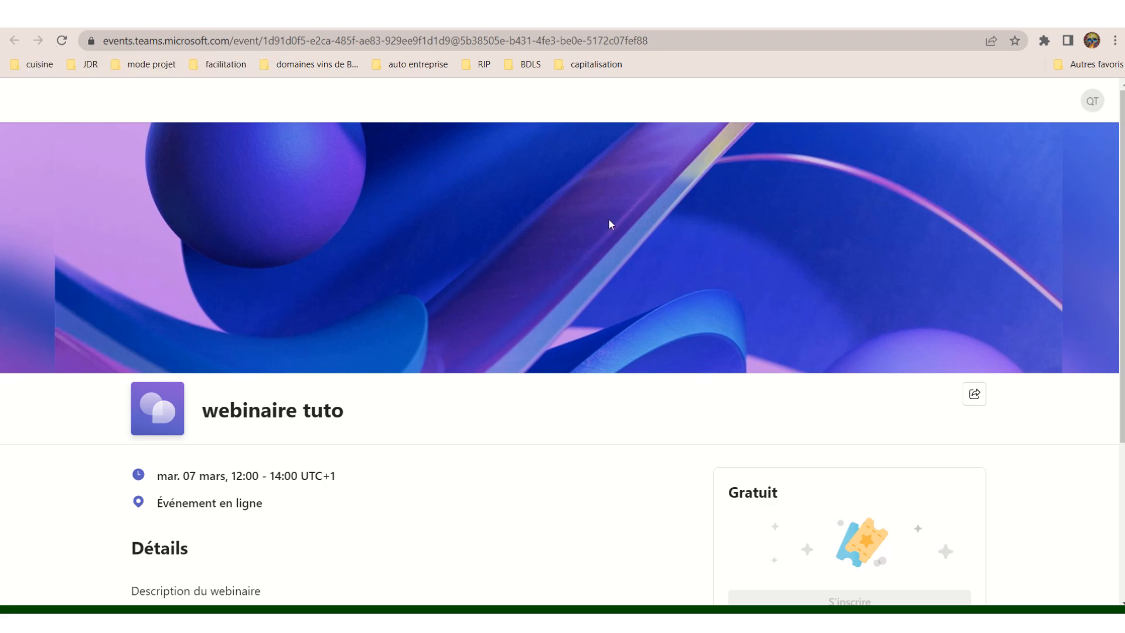
pyautogui.scroll(-4, 609, 222)
pyautogui.scroll(4, 611, 224)
pyautogui.moveTo(704, 619)
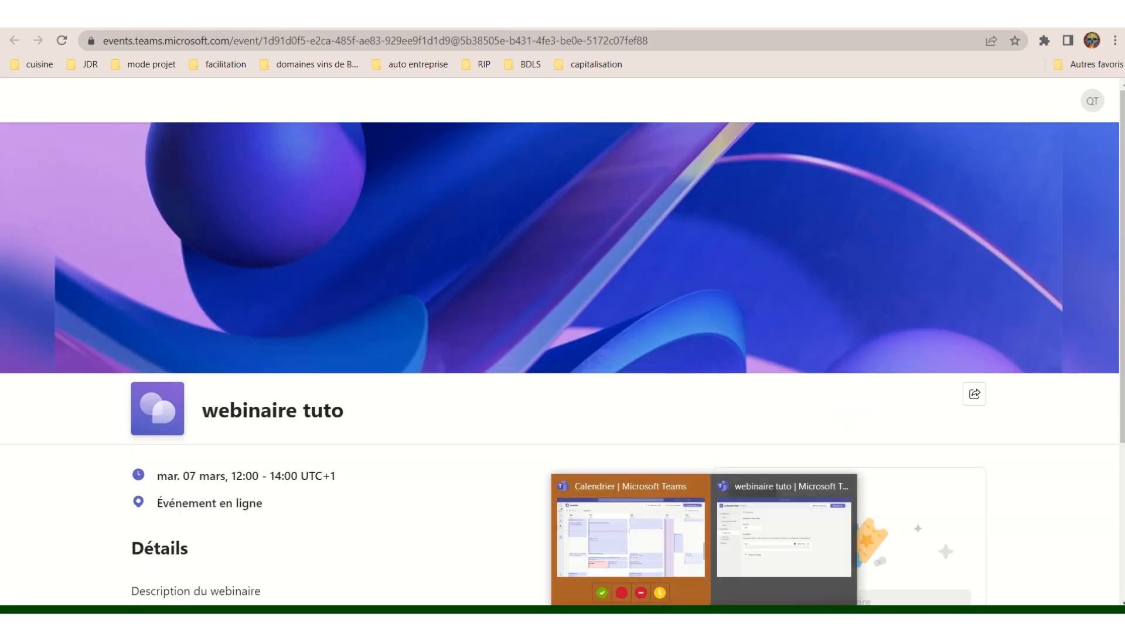
pyautogui.click(687, 547)
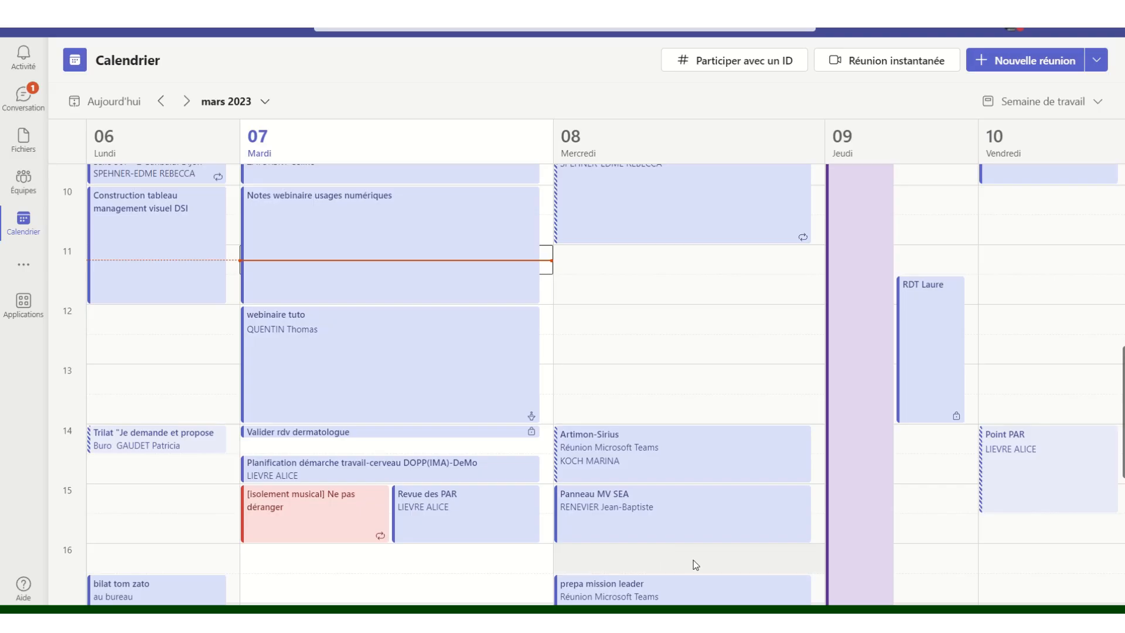
# - Bring the 'webinaire tuto' settings window forward and start publishing its registration site
pyautogui.moveTo(704, 618)
pyautogui.click(768, 545)
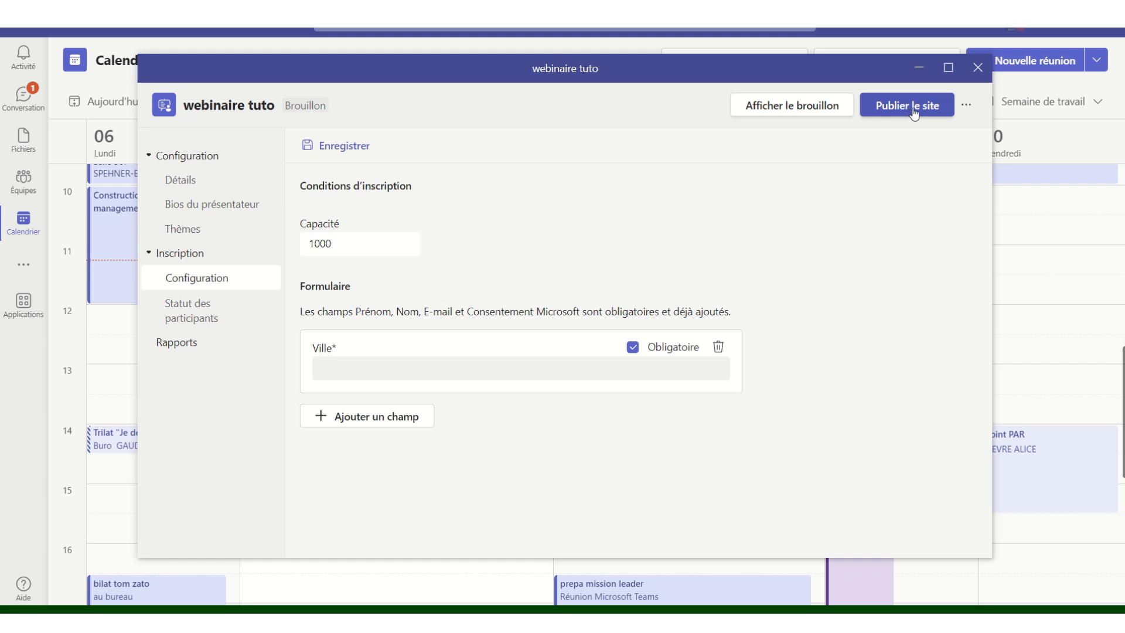
pyautogui.click(966, 107)
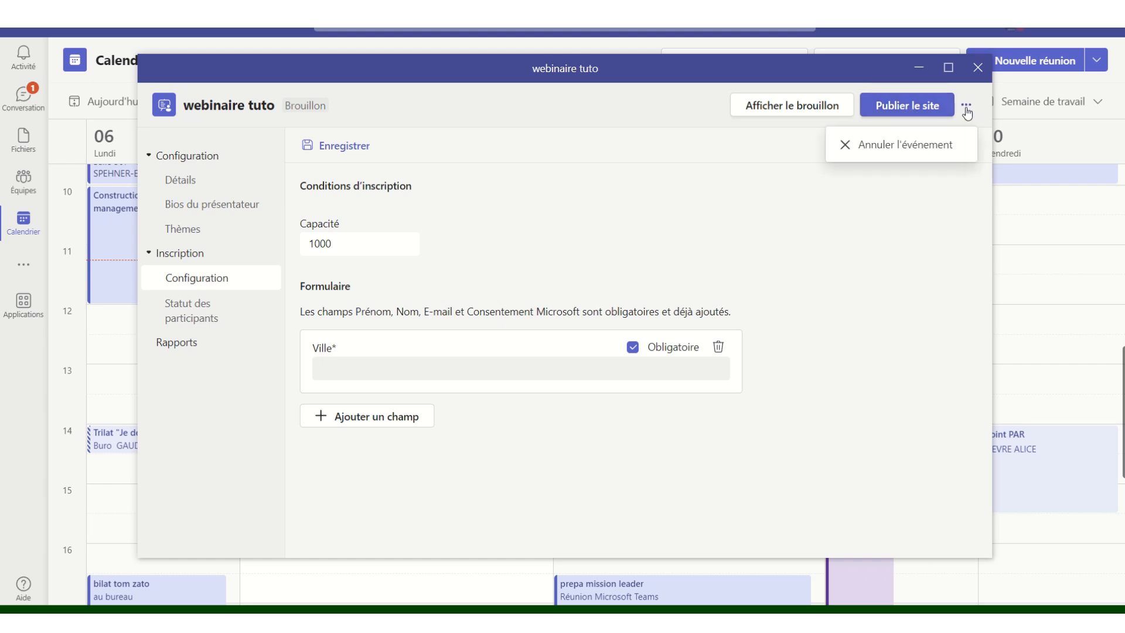
pyautogui.click(847, 217)
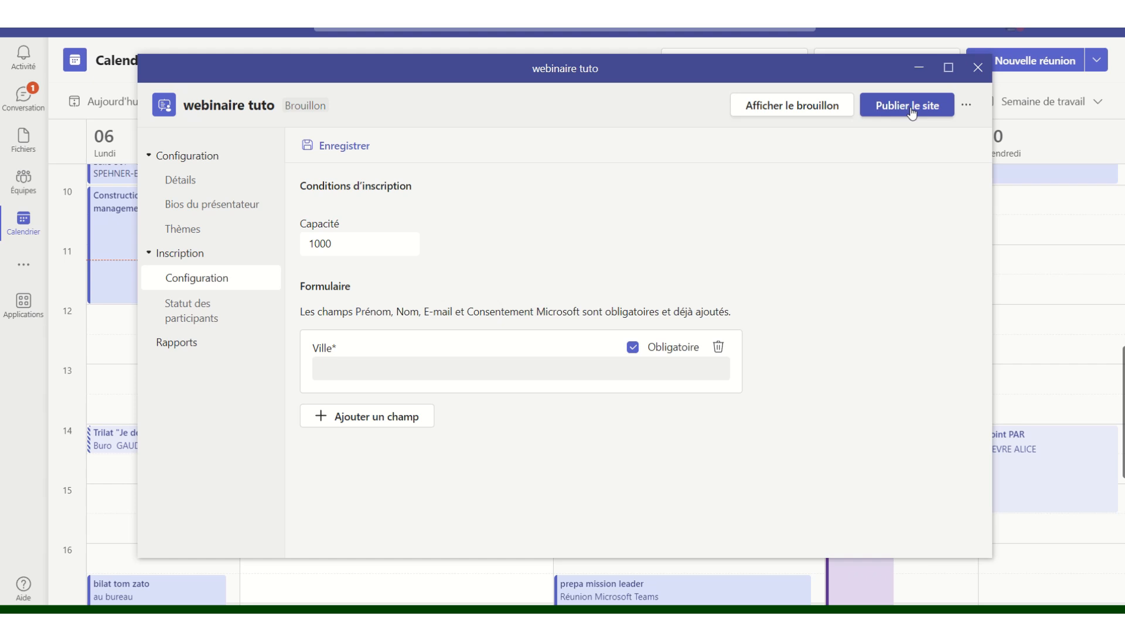
pyautogui.click(911, 112)
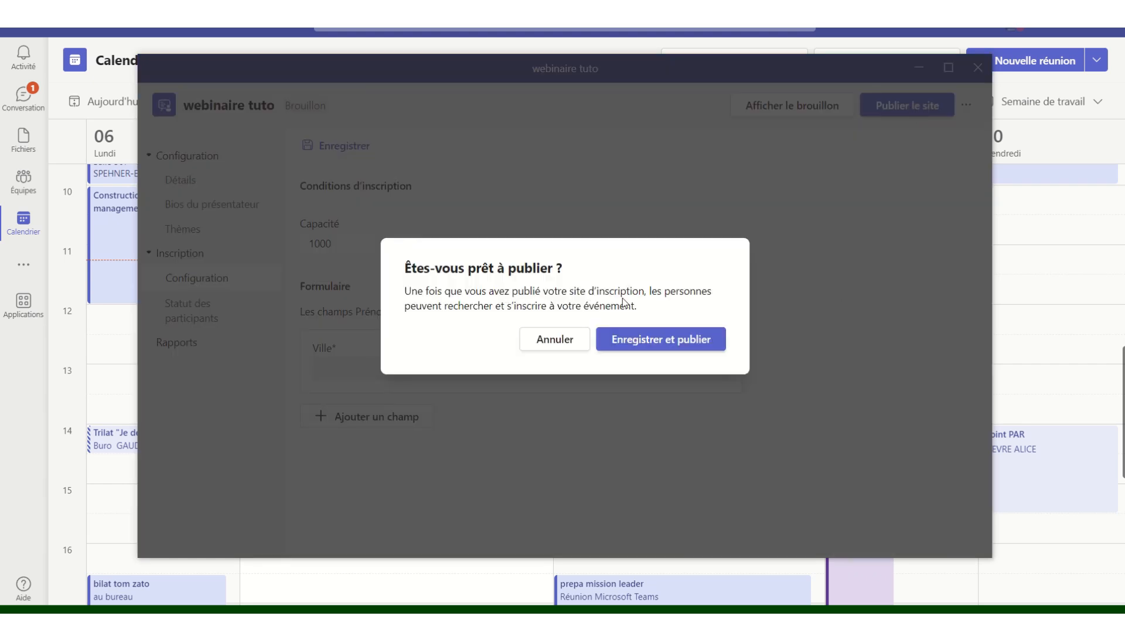
# - Confirm Enregistrer et publier, copy the shareable event link, and close the success message
pyautogui.click(645, 341)
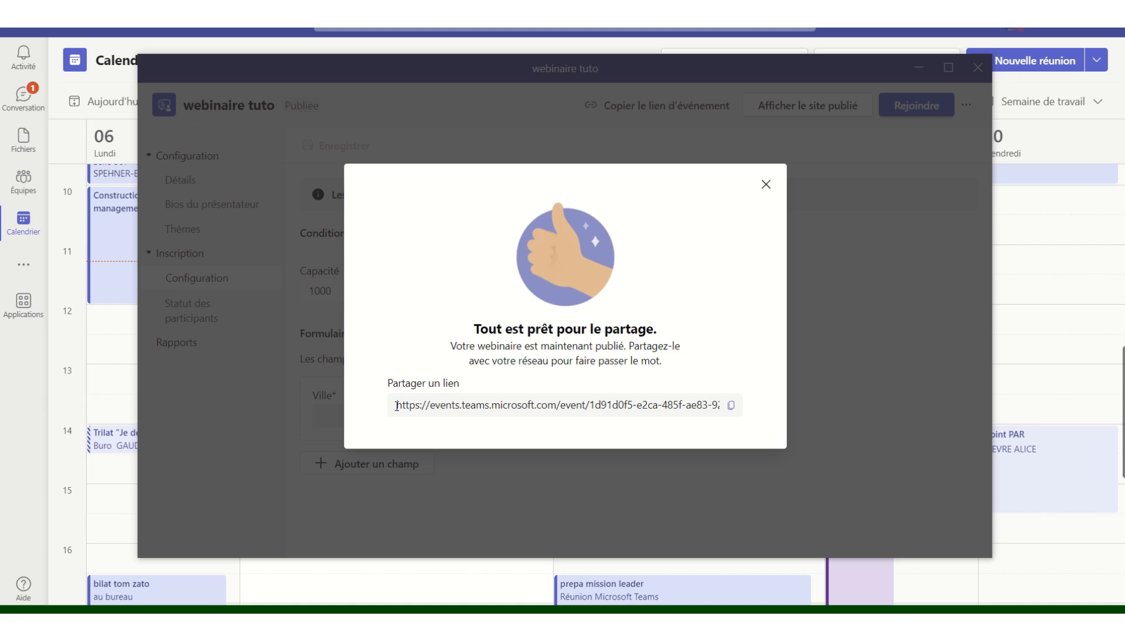
pyautogui.click(732, 407)
pyautogui.click(765, 185)
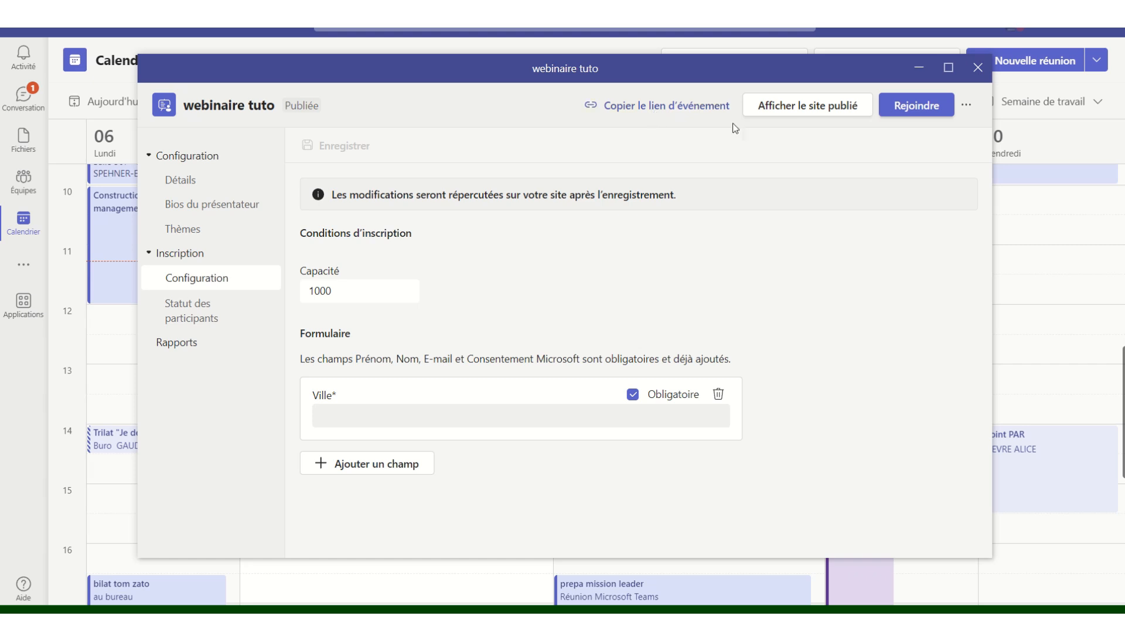
# - Check the published 'webinaire tuto' event page, then return to its management window
pyautogui.click(801, 111)
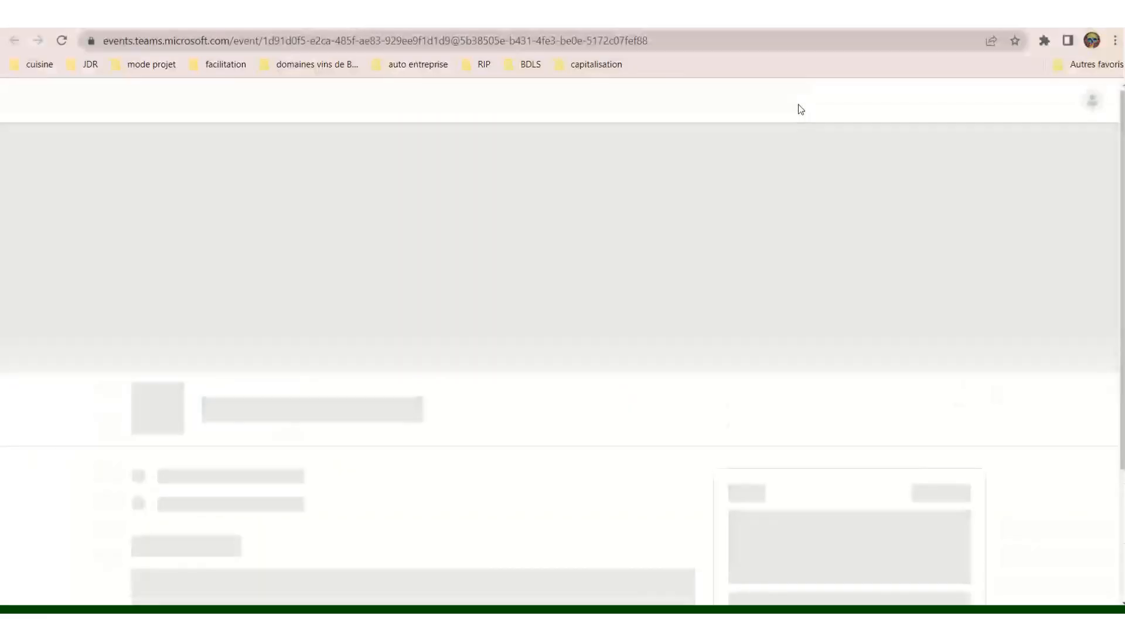
pyautogui.scroll(-5, 570, 394)
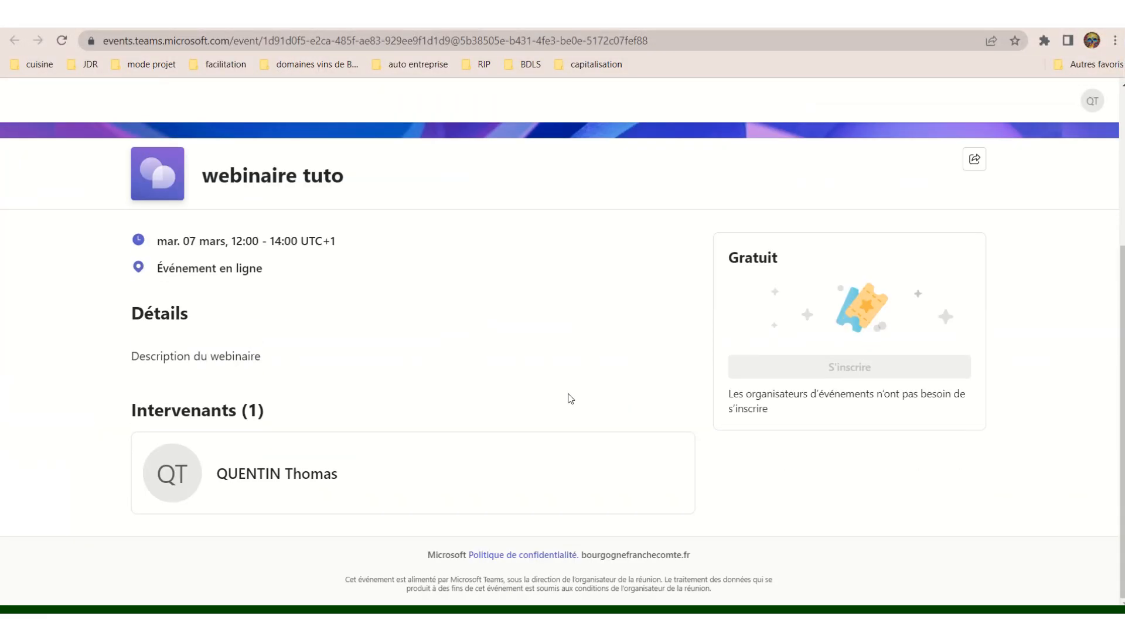
pyautogui.scroll(5, 570, 395)
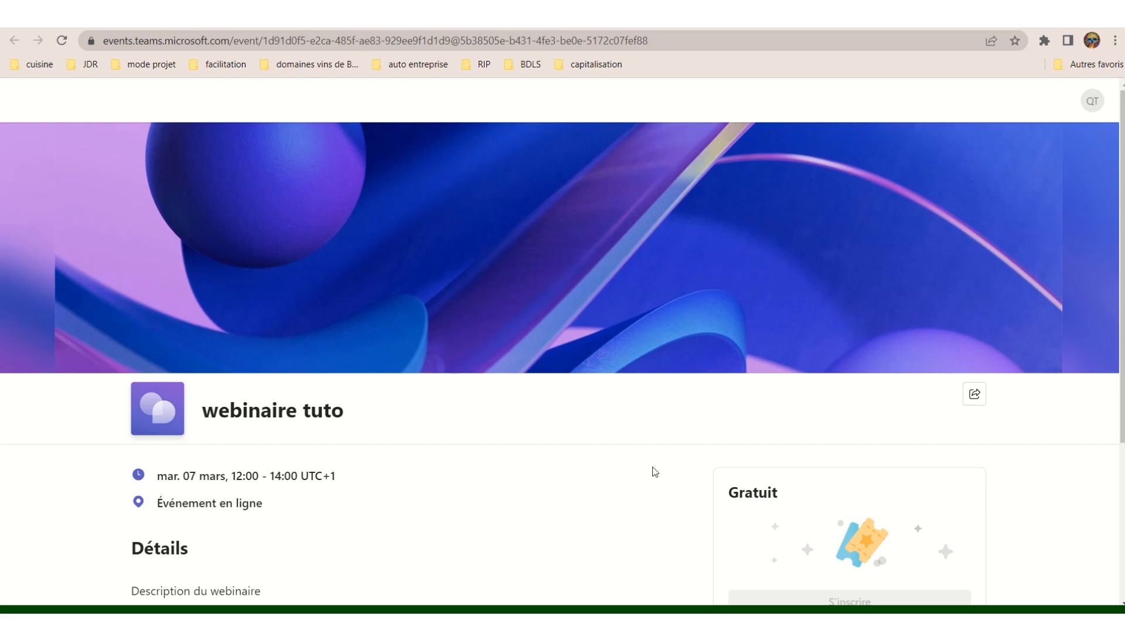
pyautogui.moveTo(703, 611)
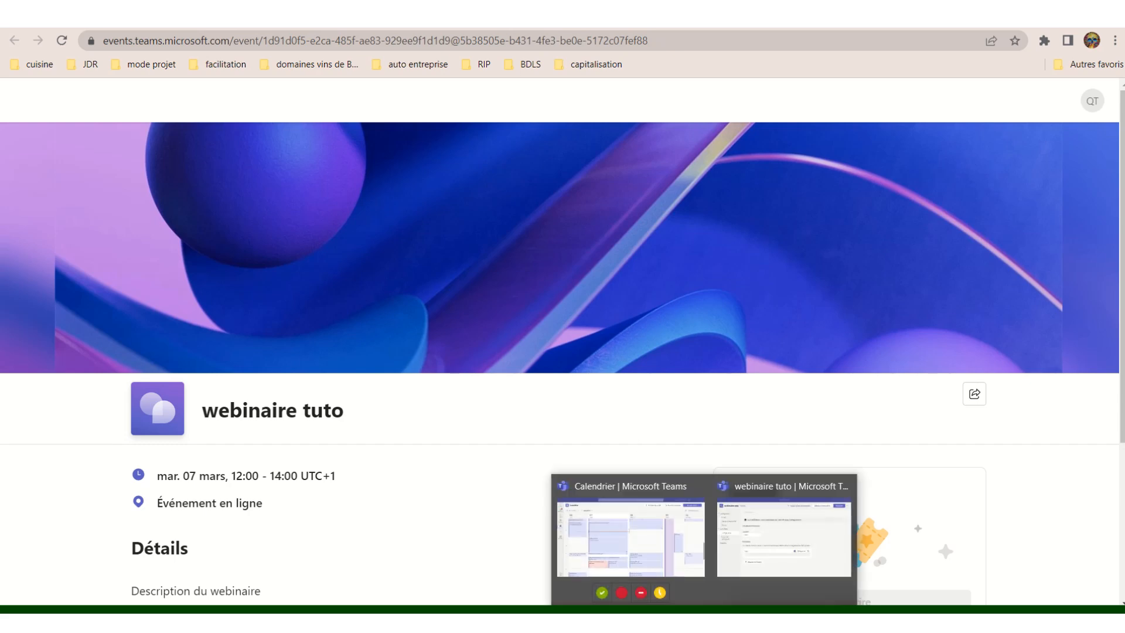
pyautogui.click(733, 559)
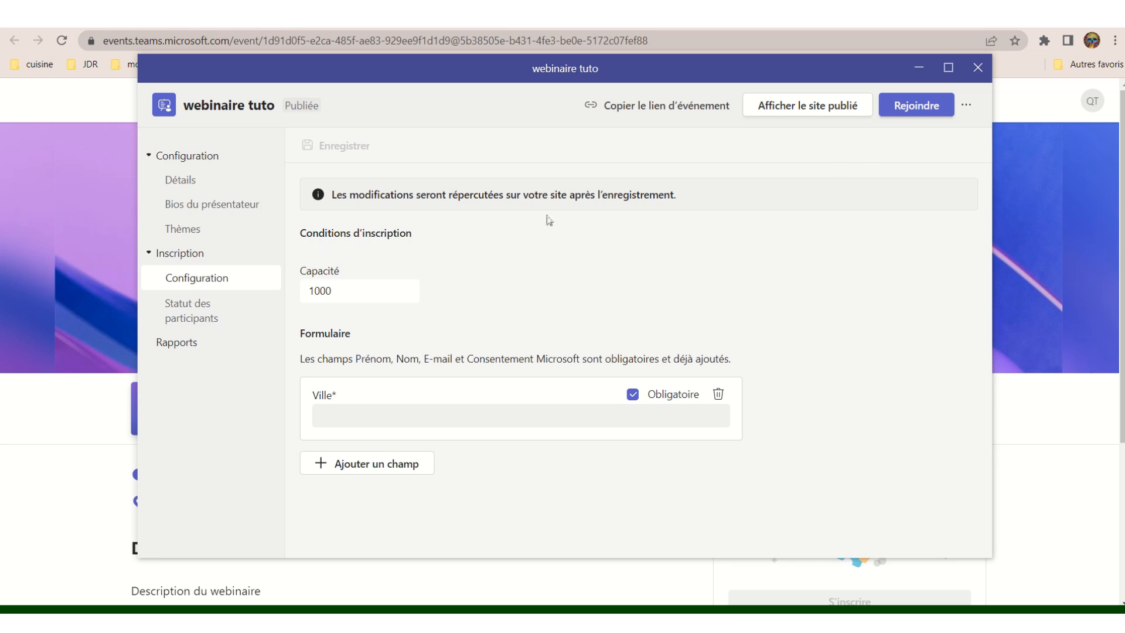
# - From the webinar's Détails view, open the 'webinaire tuto' Options de réunion page in the browser
pyautogui.click(177, 181)
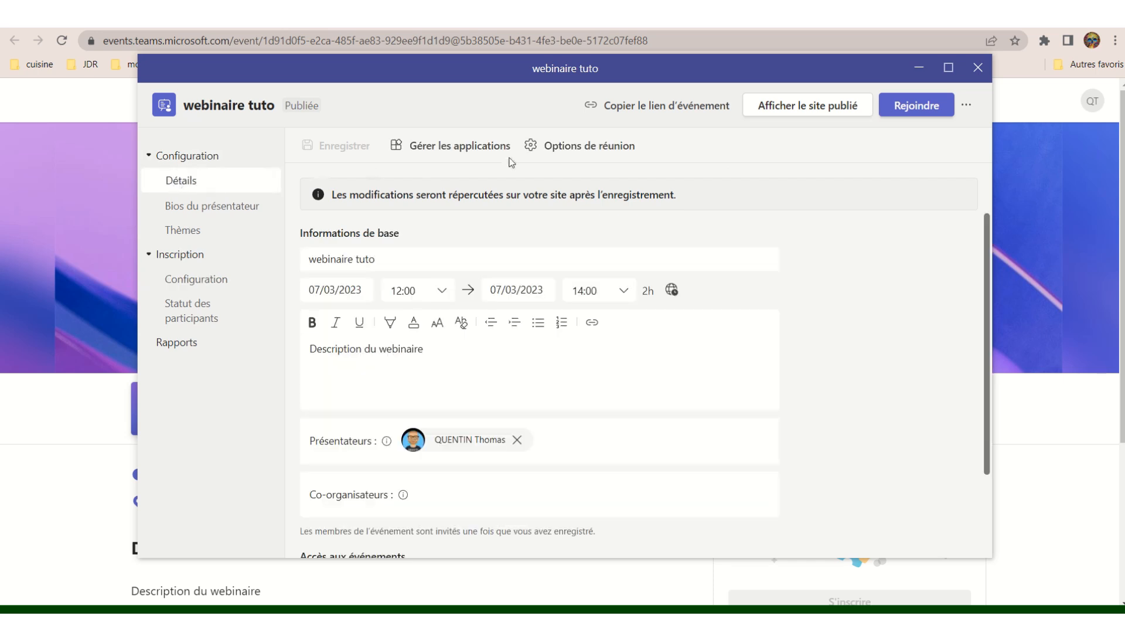
pyautogui.click(588, 147)
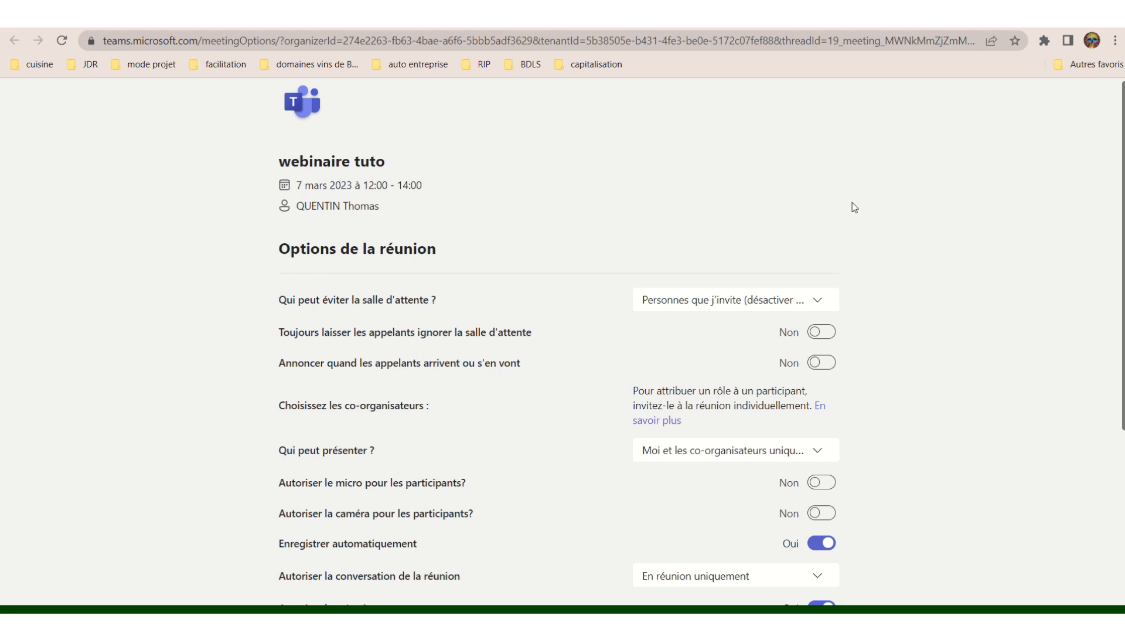
pyautogui.scroll(-2, 933, 337)
pyautogui.scroll(2, 932, 338)
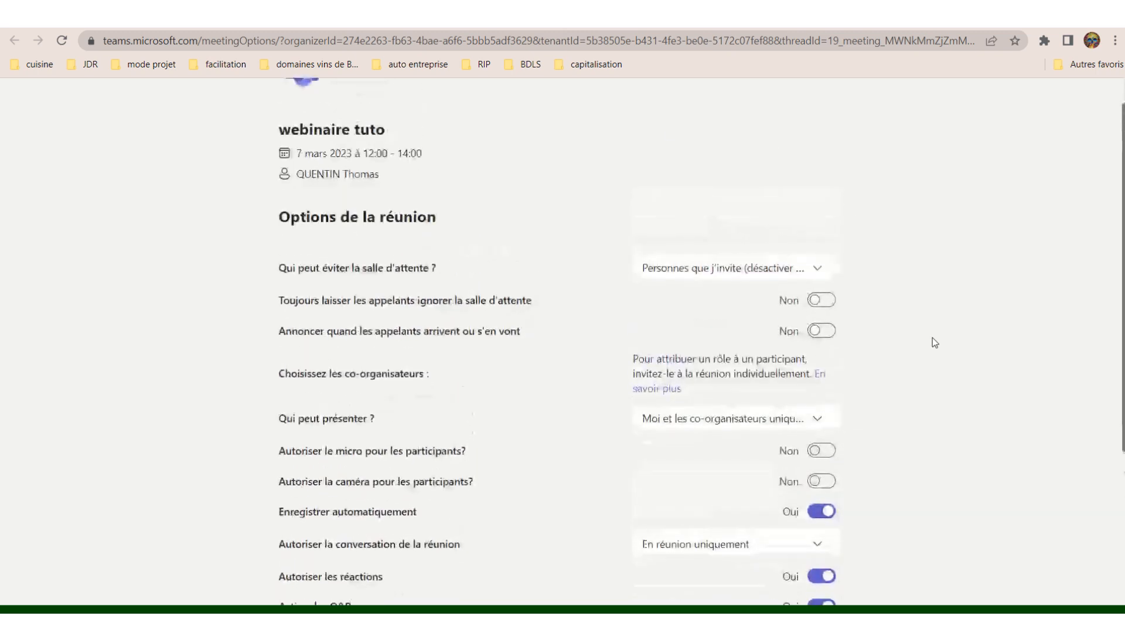
pyautogui.scroll(1, 932, 338)
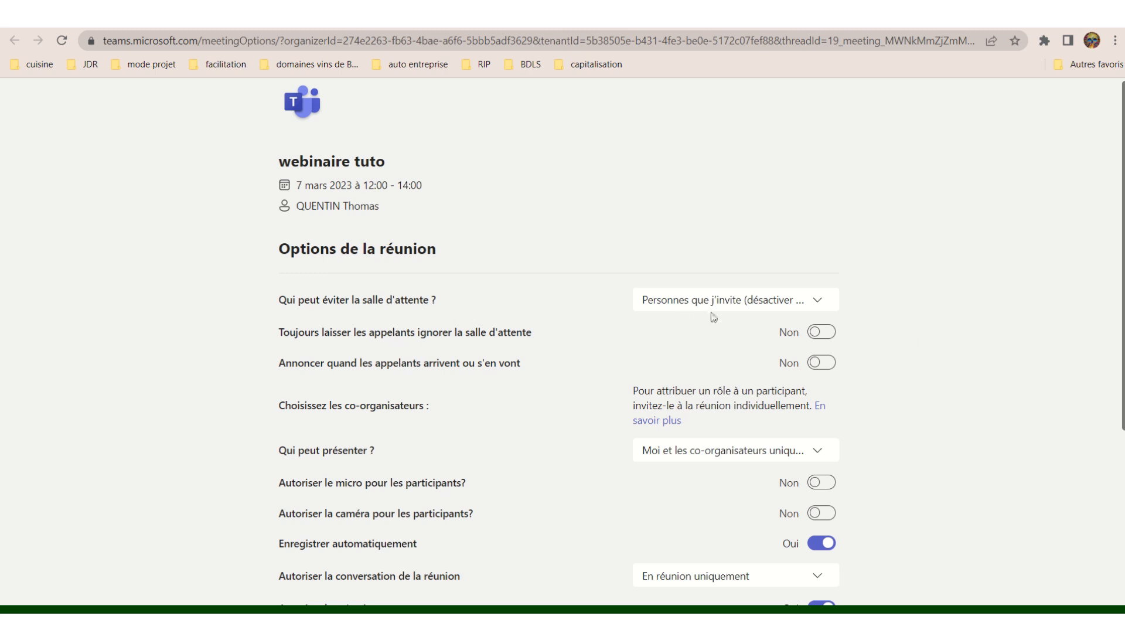
pyautogui.click(820, 303)
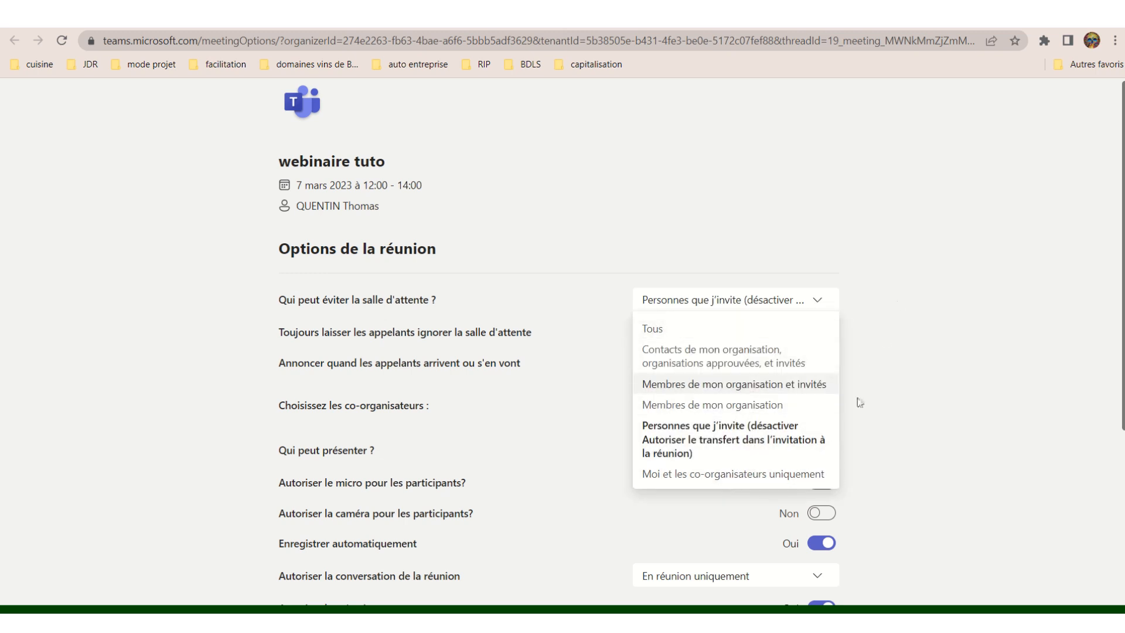
pyautogui.scroll(-3, 708, 439)
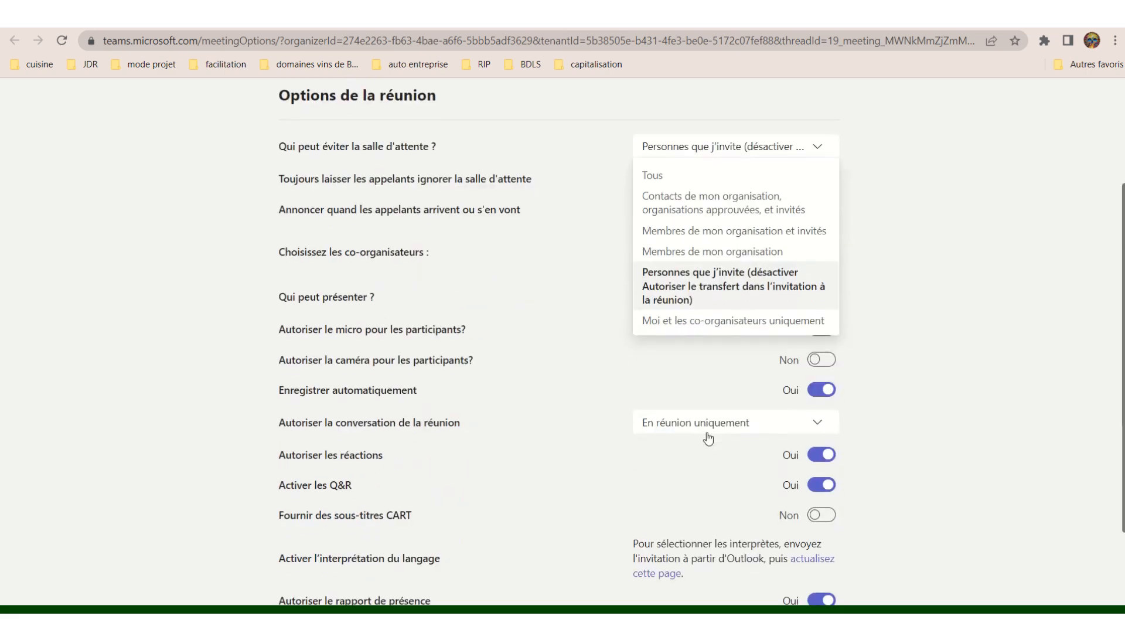
pyautogui.click(913, 269)
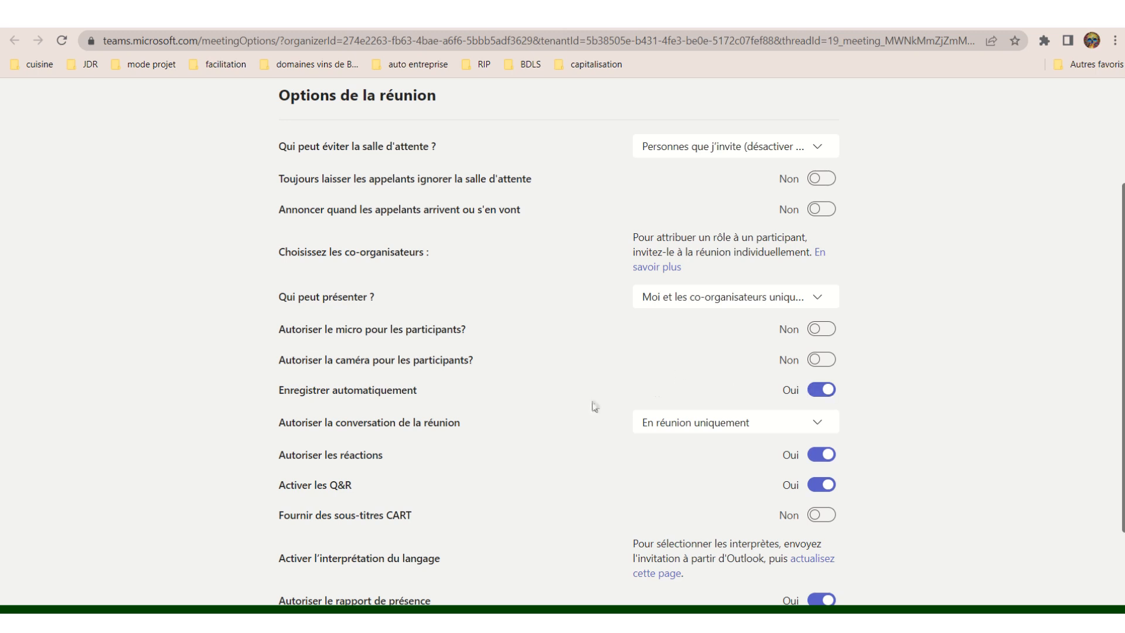
# - Set 'Enregistrer automatiquement' to Non, keep chat 'En réunion uniquement', and leave Q&A enabled
pyautogui.click(829, 396)
pyautogui.click(821, 424)
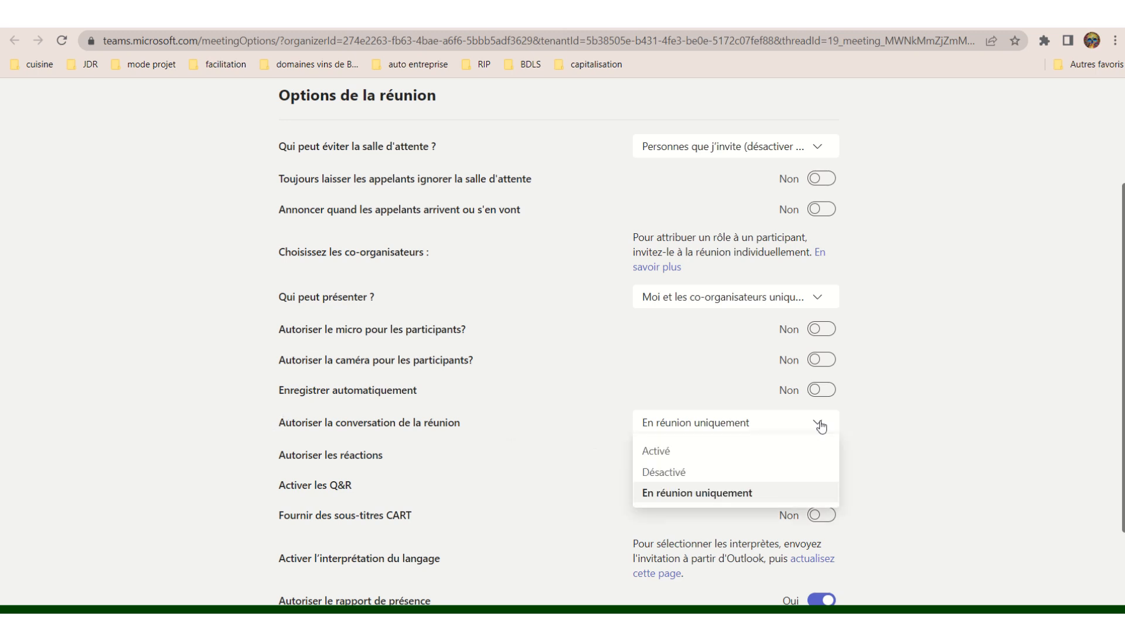
pyautogui.click(707, 495)
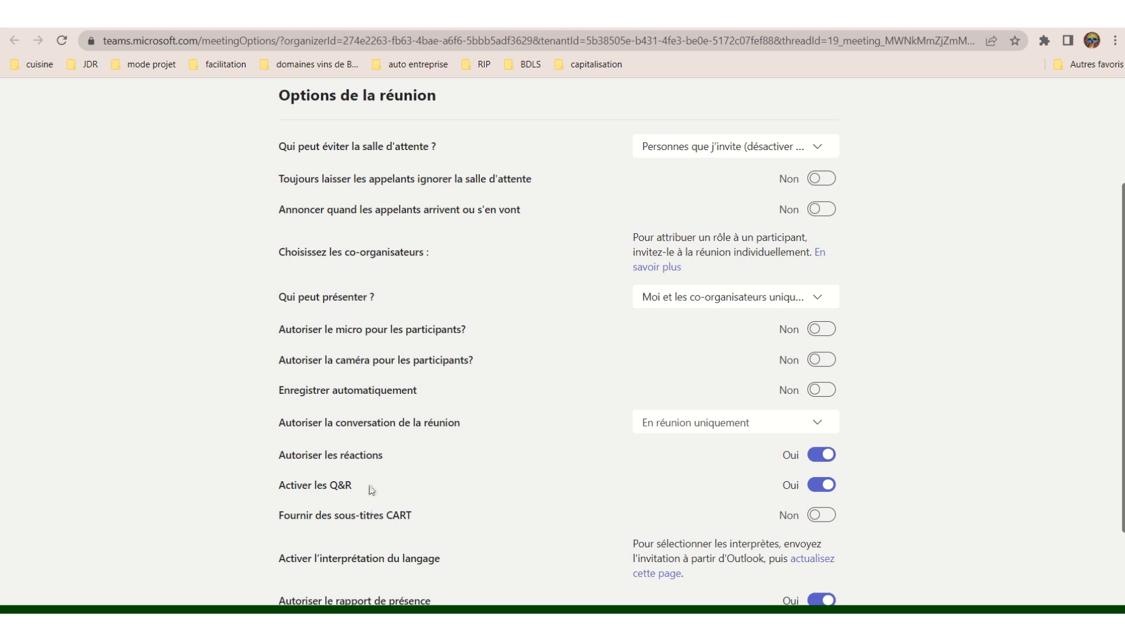
pyautogui.click(831, 486)
pyautogui.click(831, 487)
# - Save the 'webinaire tuto' meeting options with Enregistrer at the bottom of the page
pyautogui.scroll(-2, 483, 504)
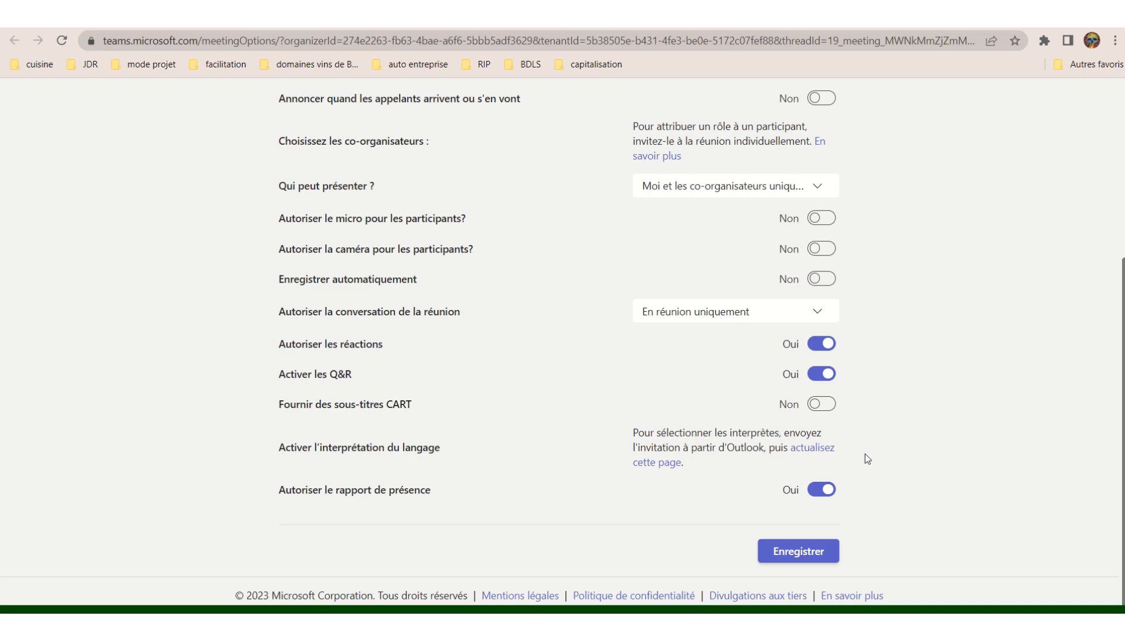
pyautogui.scroll(3, 918, 195)
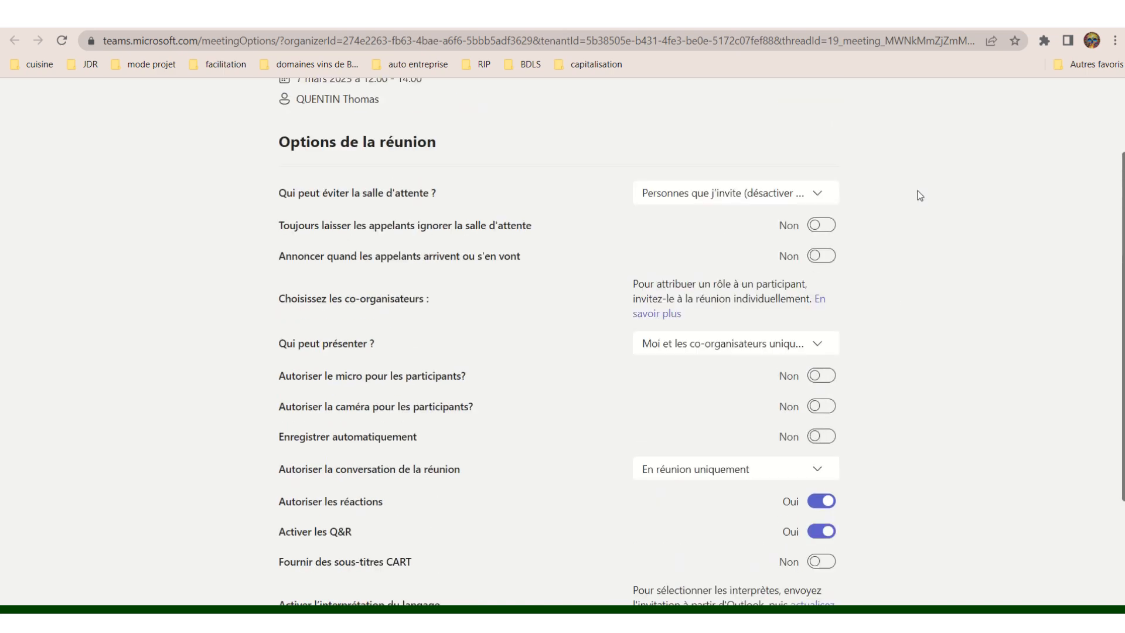
pyautogui.scroll(-2, 919, 196)
pyautogui.scroll(3, 920, 195)
pyautogui.scroll(-4, 920, 196)
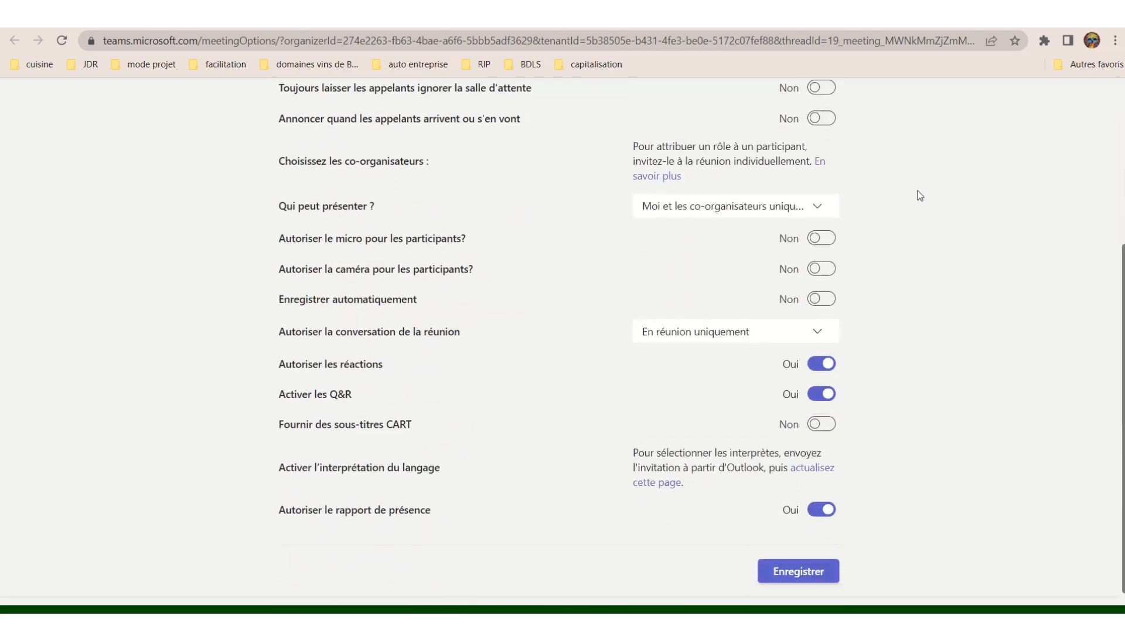
pyautogui.click(791, 561)
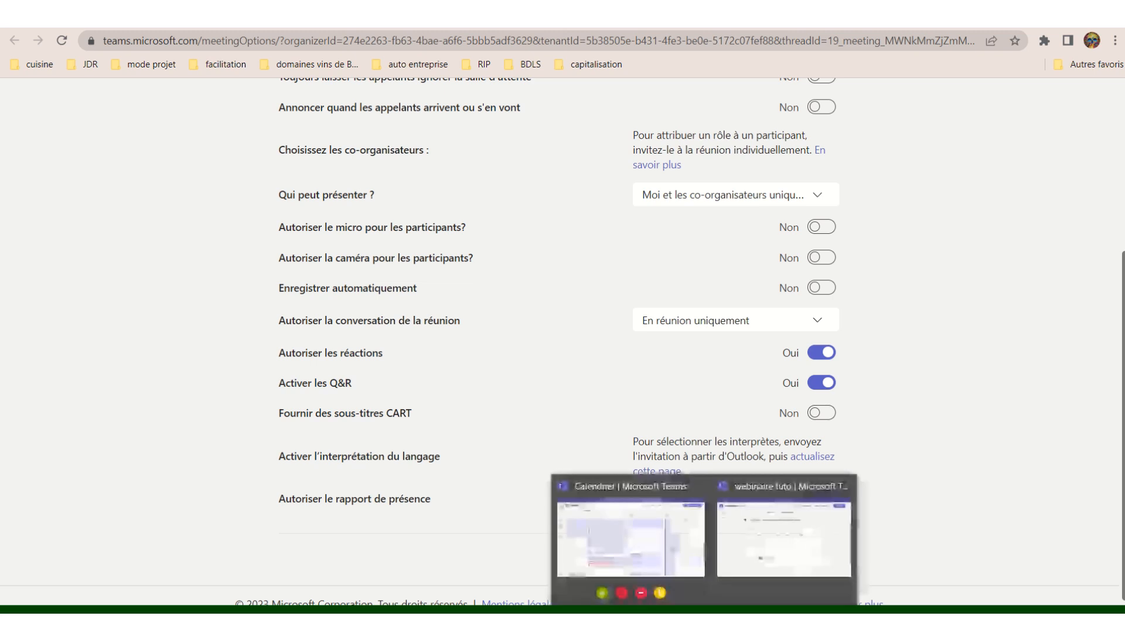
# - Dismiss the meeting-details error in Calendrier and return to the 'webinaire tuto' Détails page
pyautogui.click(775, 531)
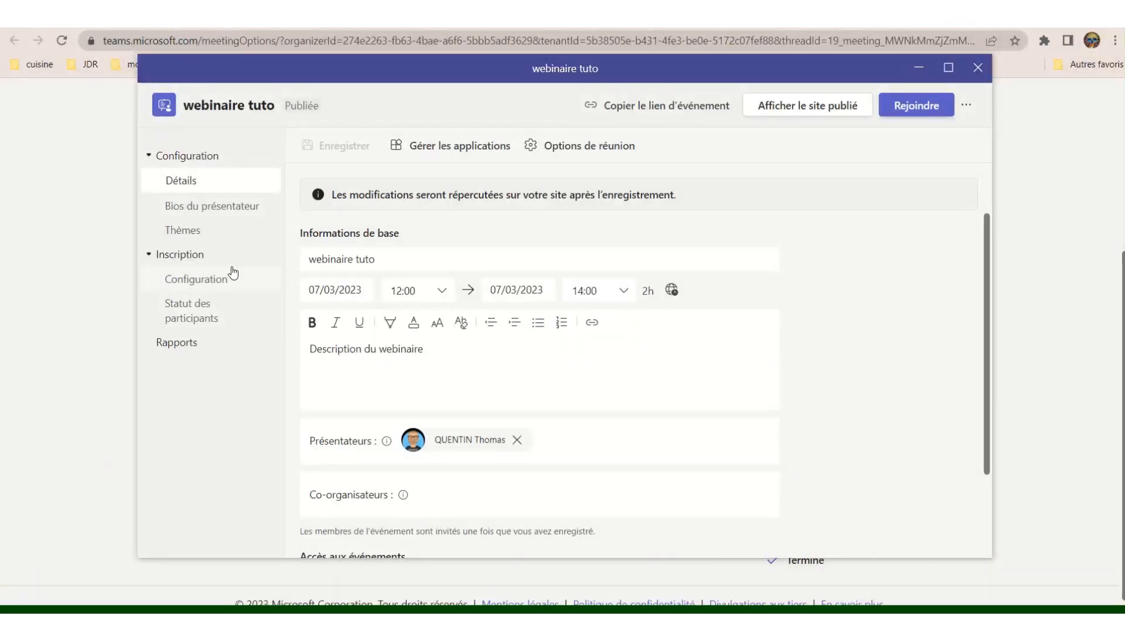
pyautogui.click(453, 152)
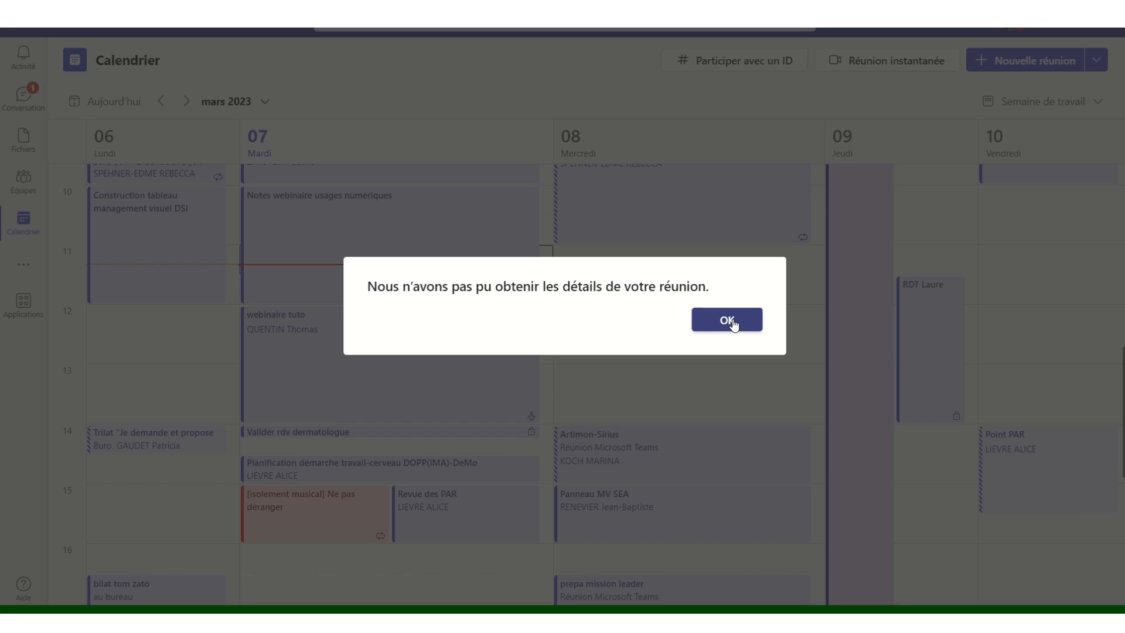
pyautogui.click(733, 324)
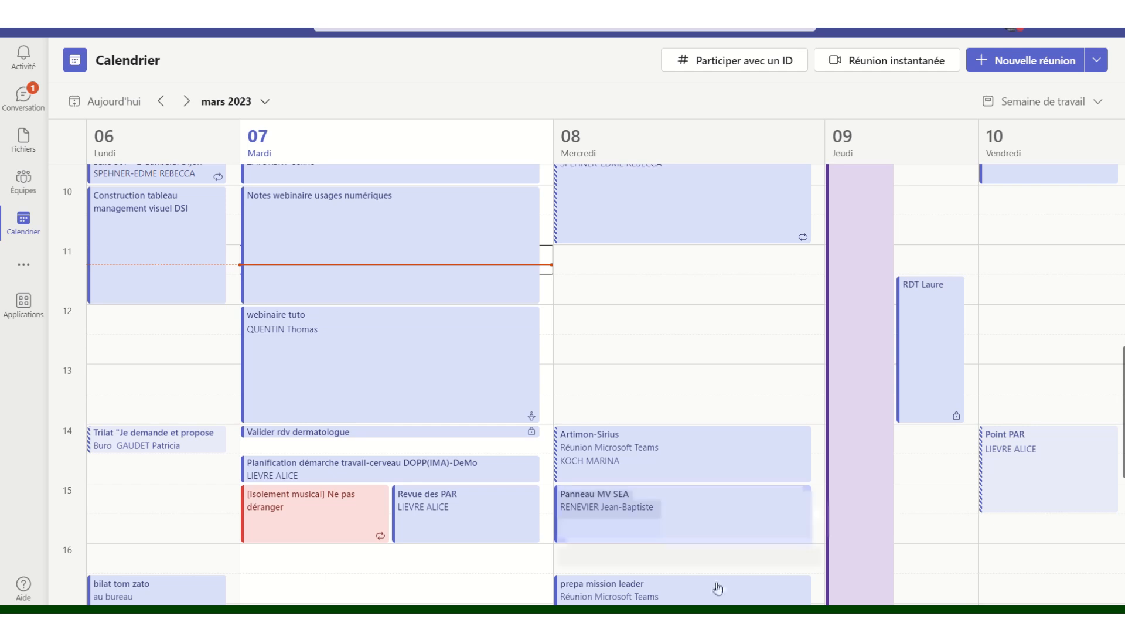
pyautogui.moveTo(708, 609)
pyautogui.click(764, 569)
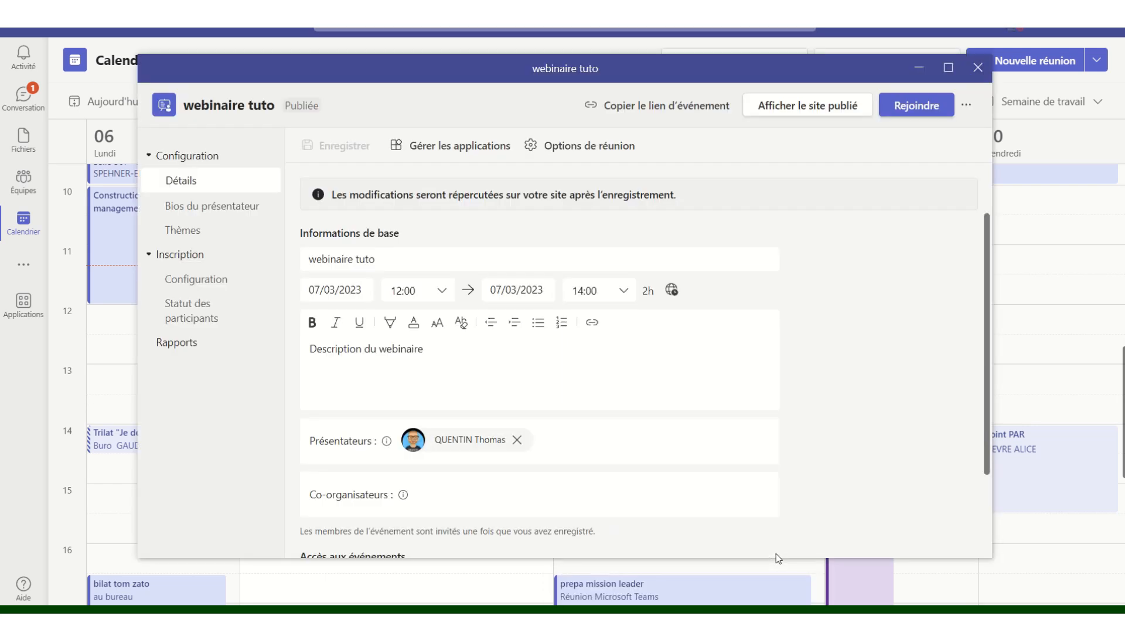
pyautogui.scroll(-3, 826, 325)
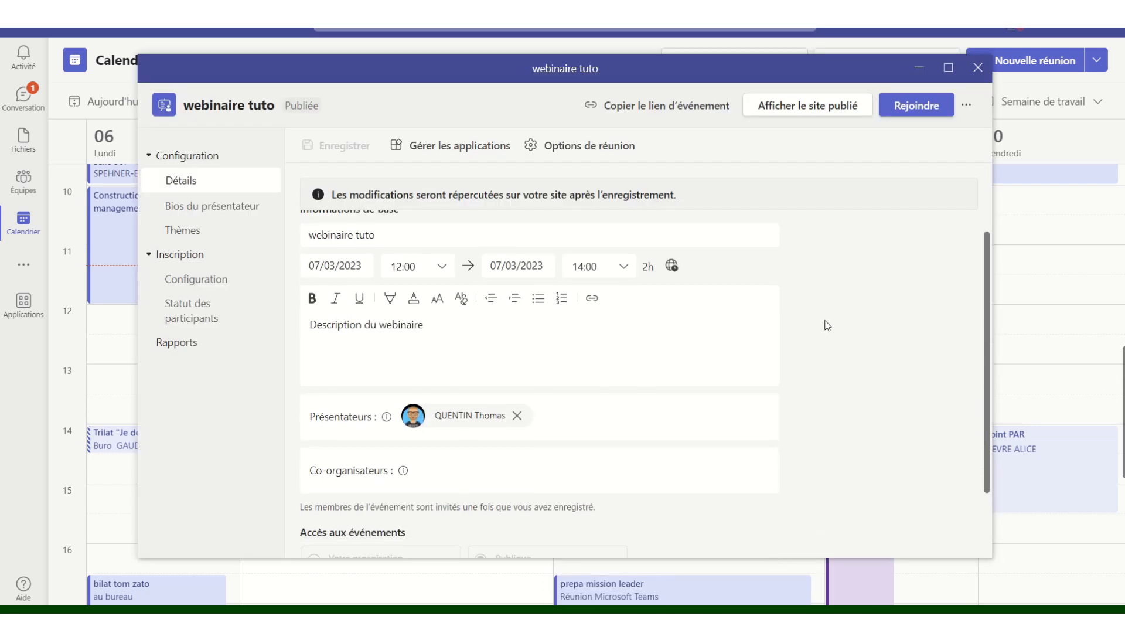